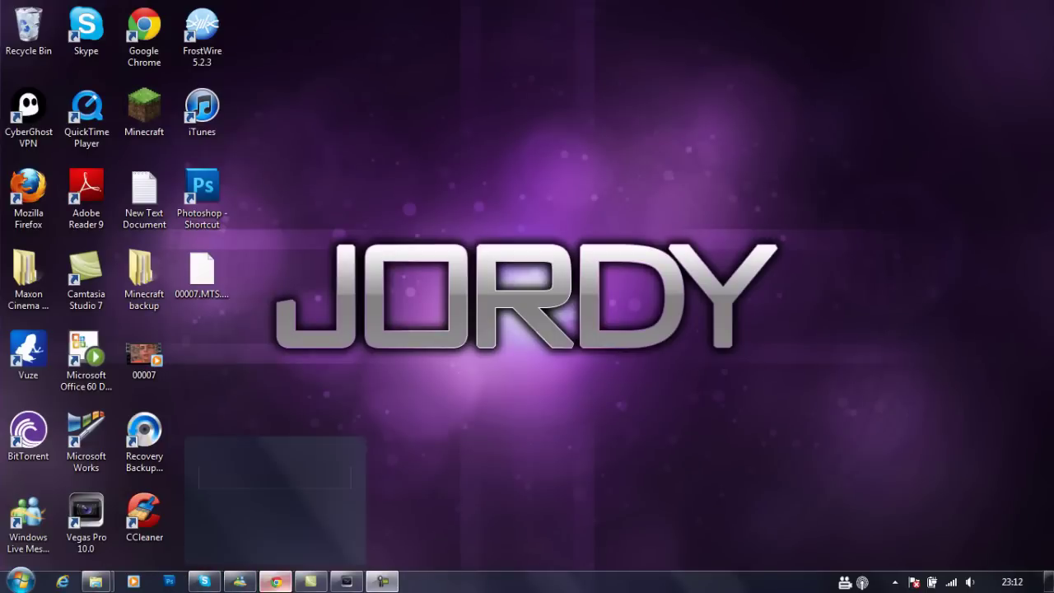
Download the TwixtorOFX Vegas.rar archive from its cl.ly sharing page, then minimize Chrome.
click(276, 581)
click(71, 10)
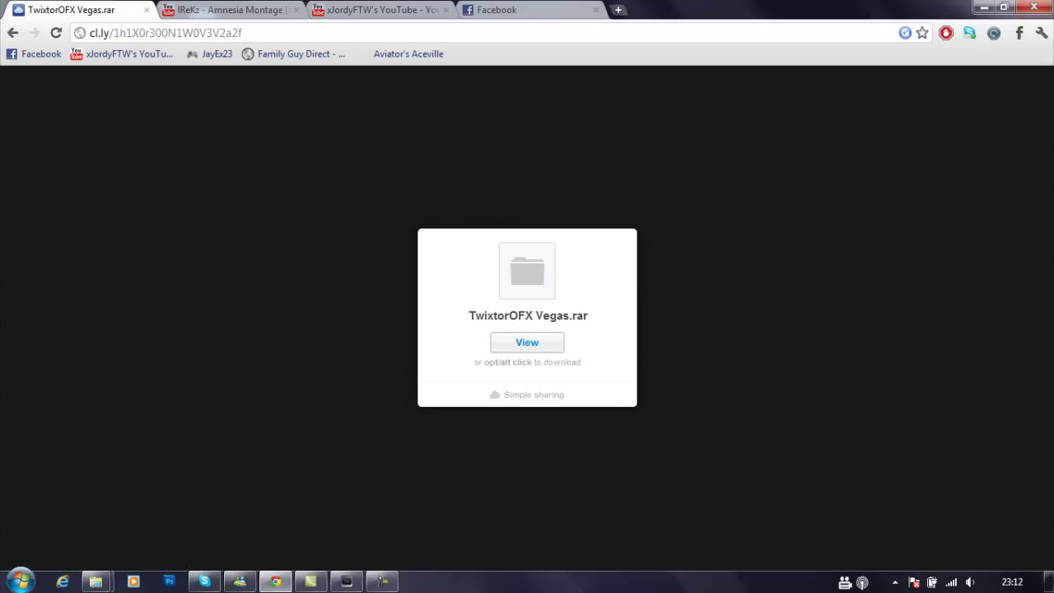
key(alt)
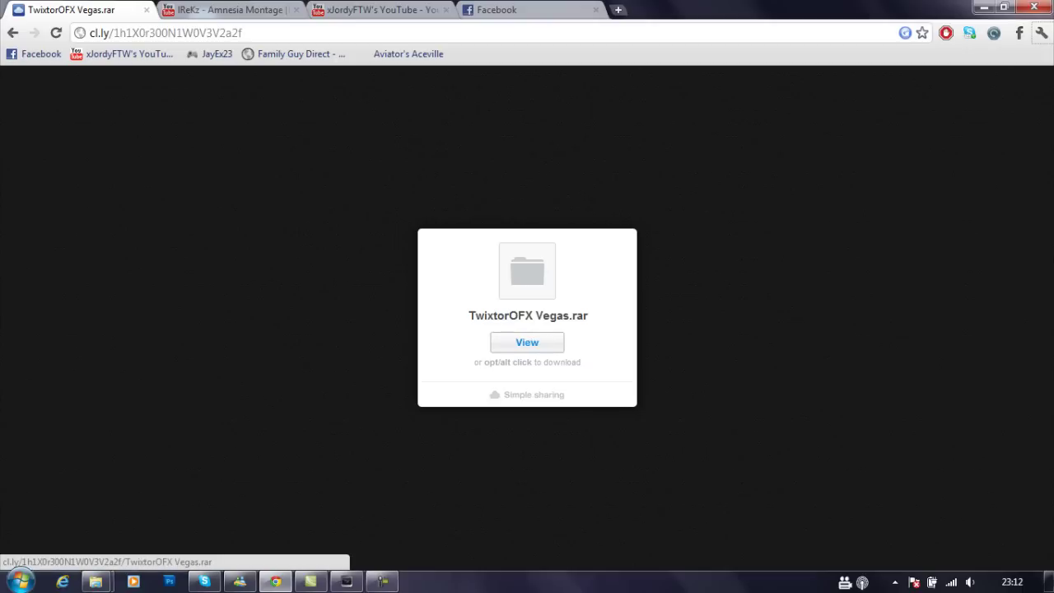
key(alt)
alt+click(527, 342)
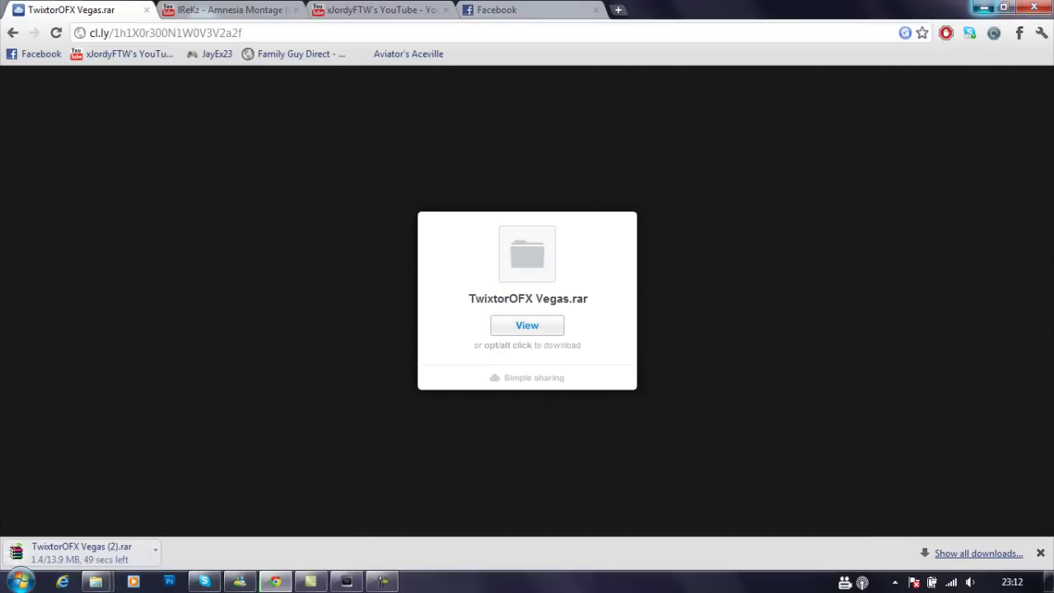
click(983, 7)
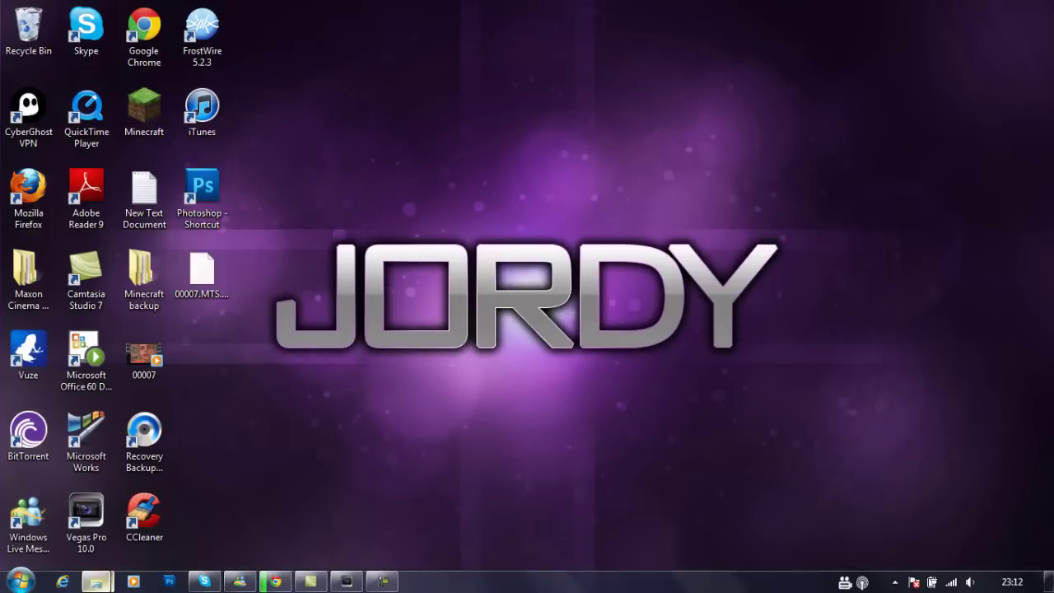
Open the TwixtorOFX Vegas archive from Downloads, then open the extracted TwixtorOFX Vegas folder.
click(280, 504)
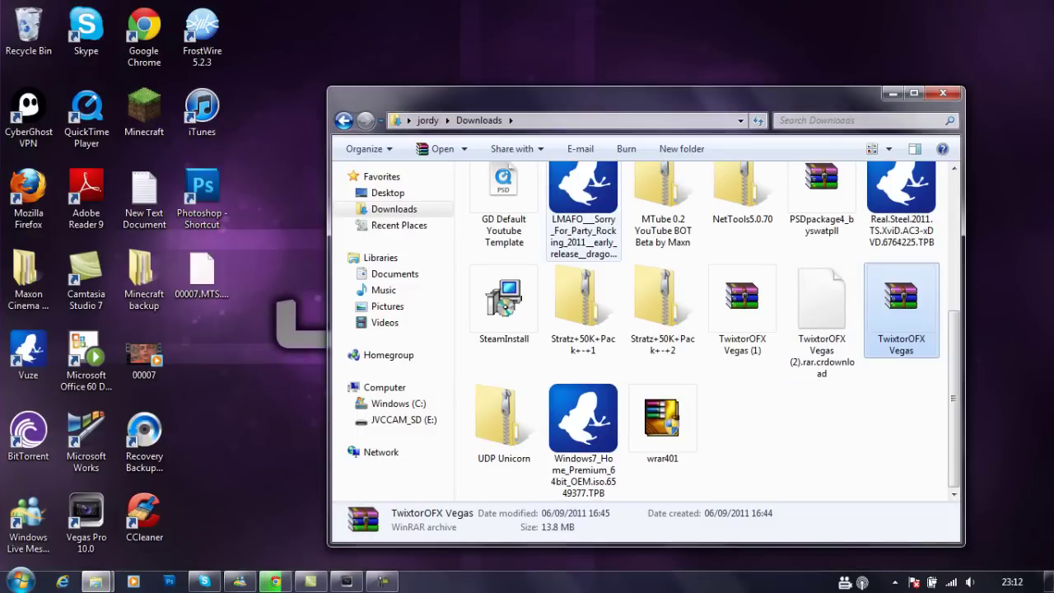
double_click(901, 309)
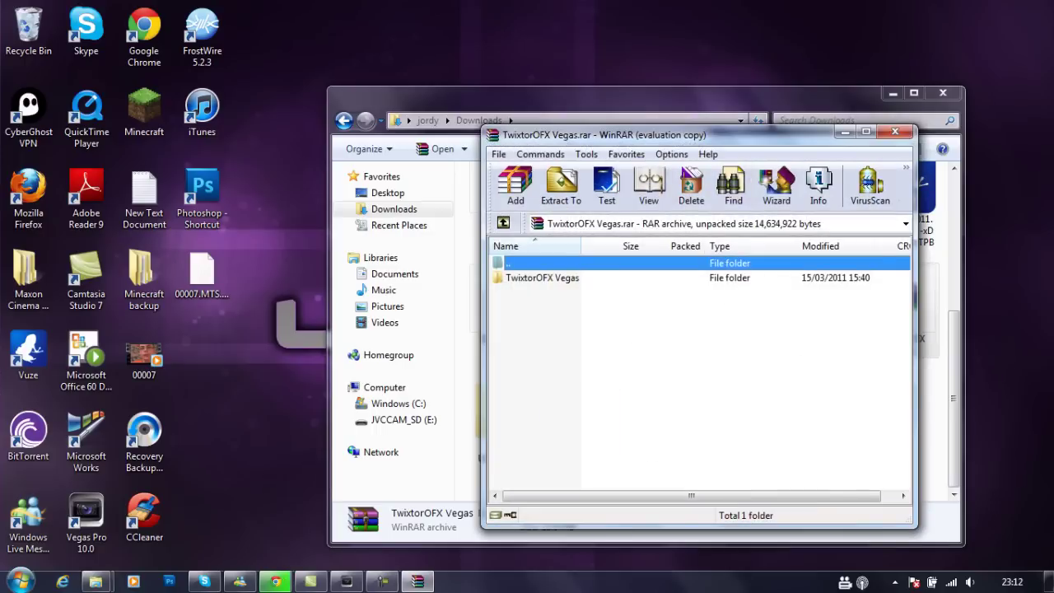
key(Escape)
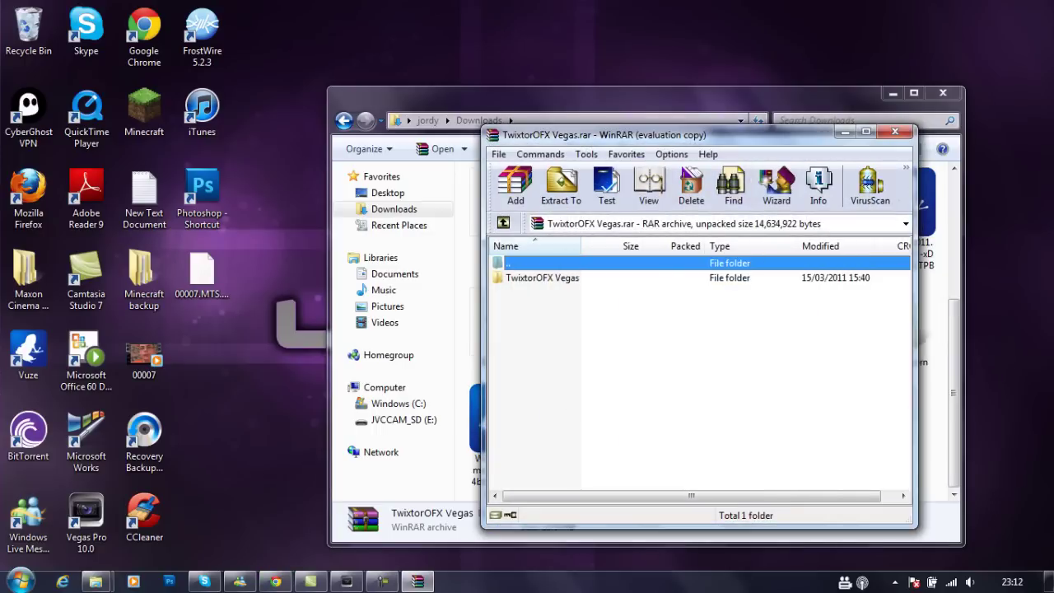
click(895, 131)
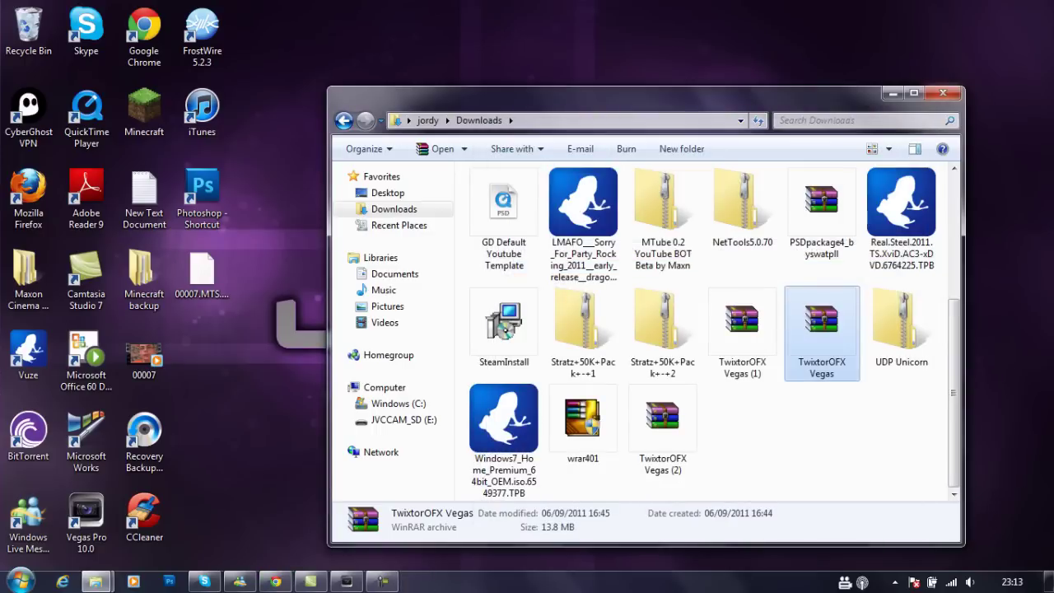
click(943, 92)
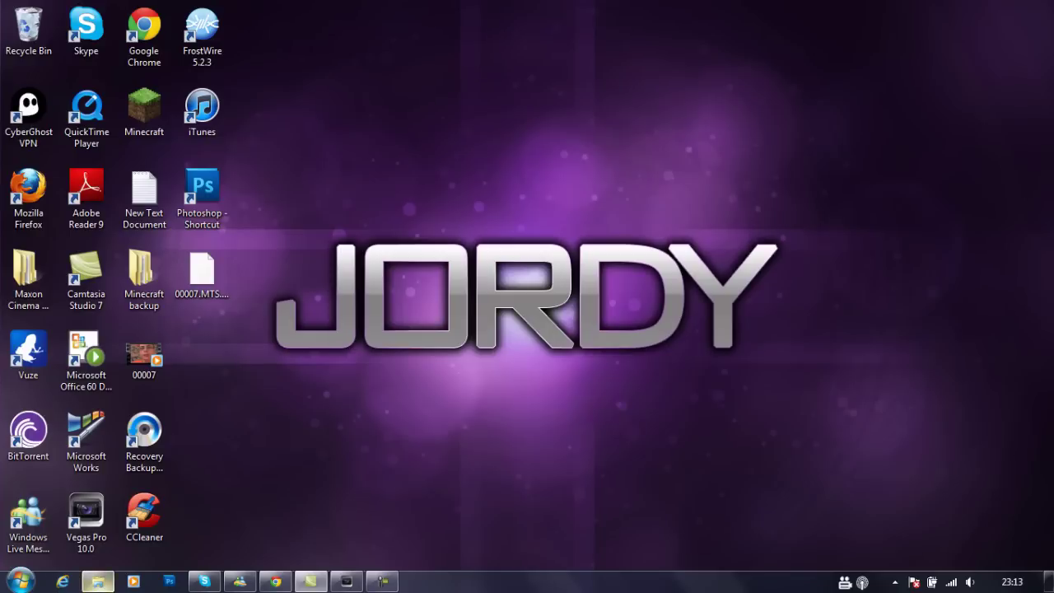
click(98, 581)
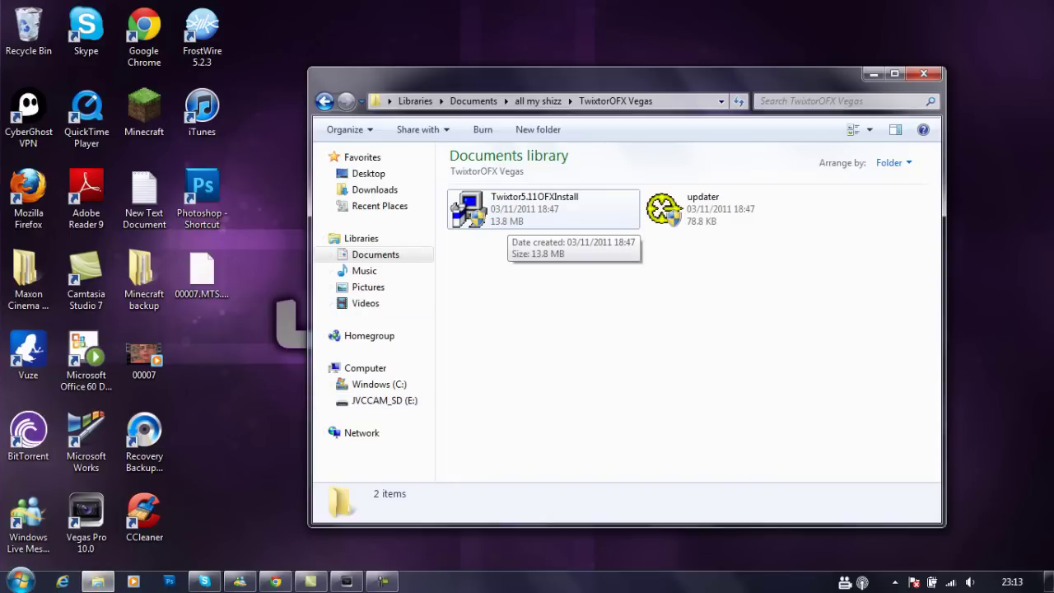
Run Twixtor5.11OFXInstall, accept the licence agreement, and choose to browse for another destination.
click(510, 219)
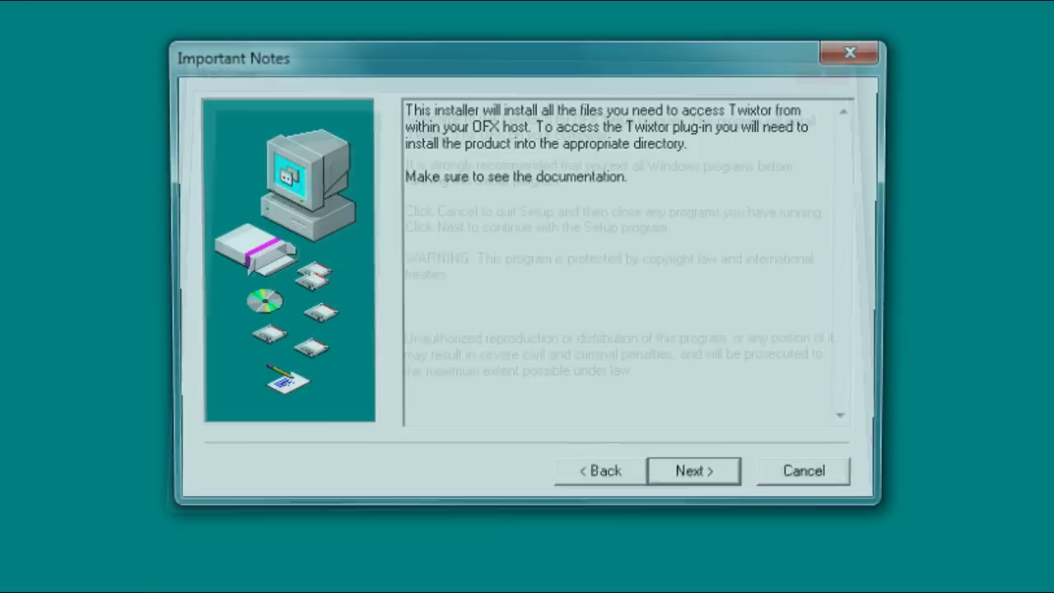
key(Return)
key(y)
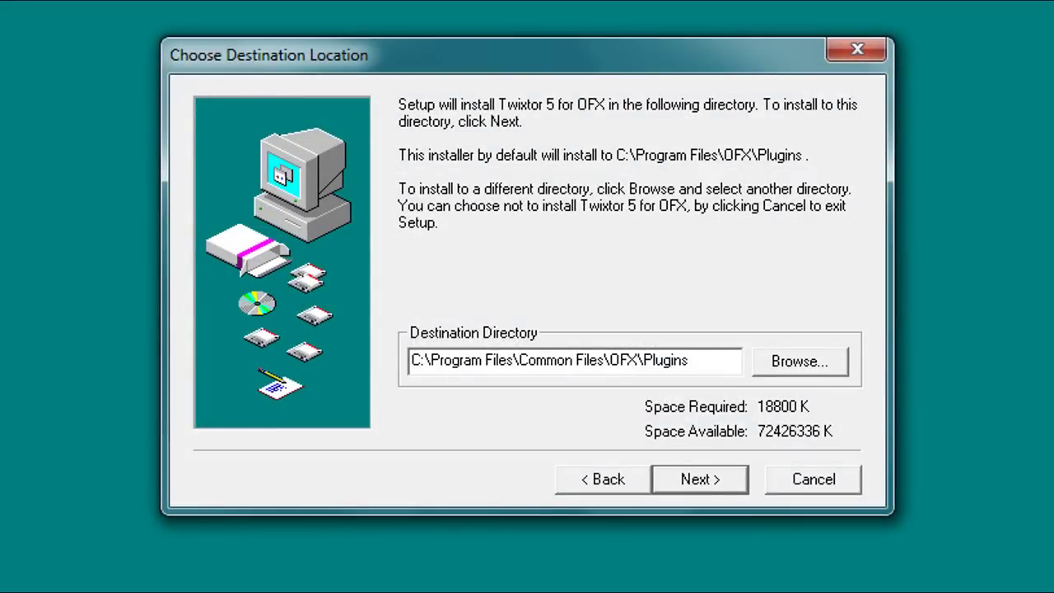
key(alt+r)
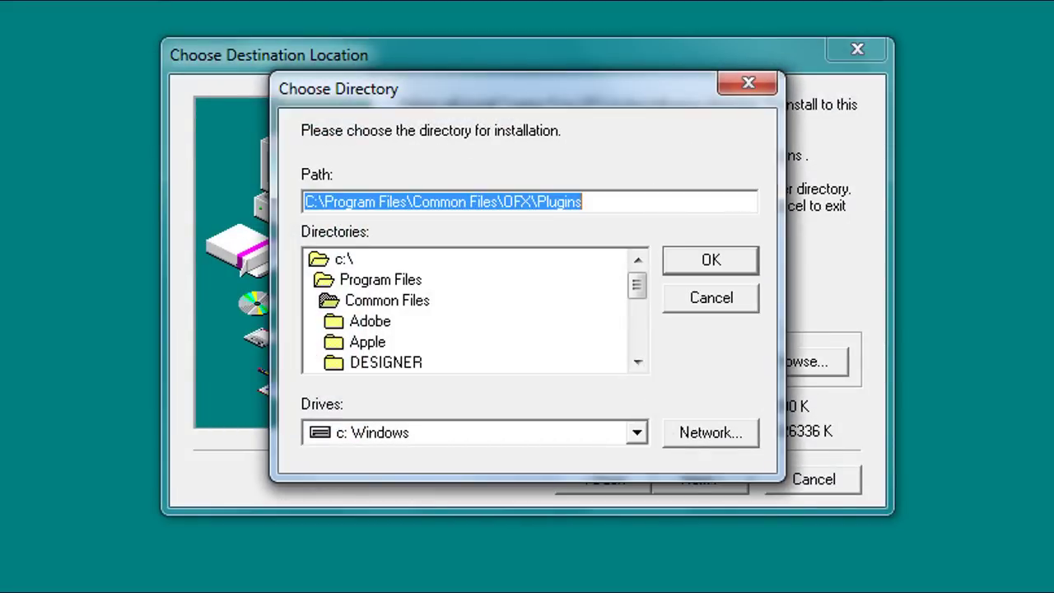
In the directory chooser, navigate up the folder tree into Program Files.
scroll(465, 310, down, 2)
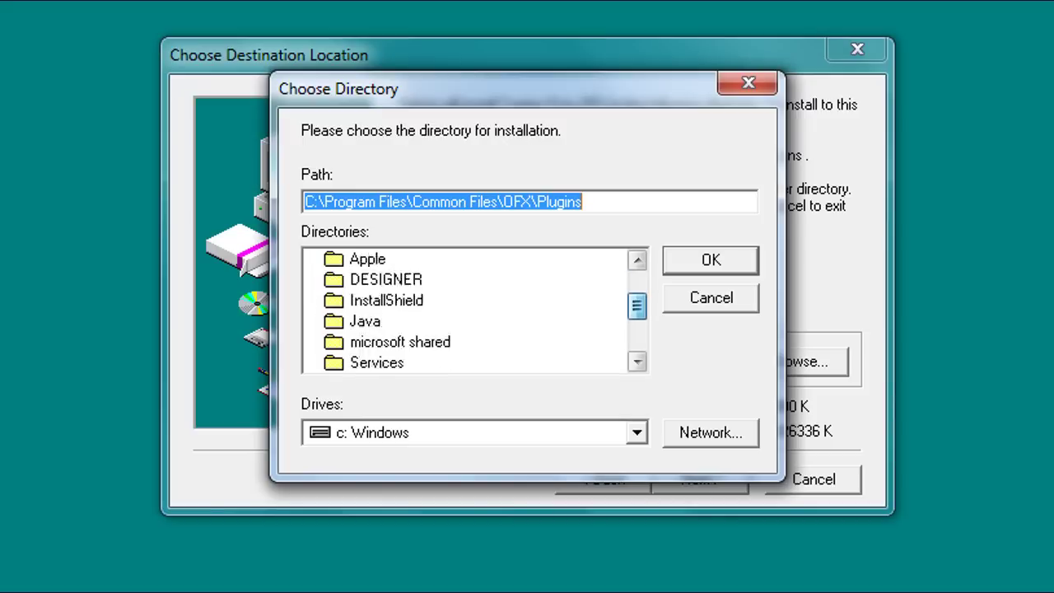
scroll(465, 310, down, 2)
scroll(466, 310, up, 1)
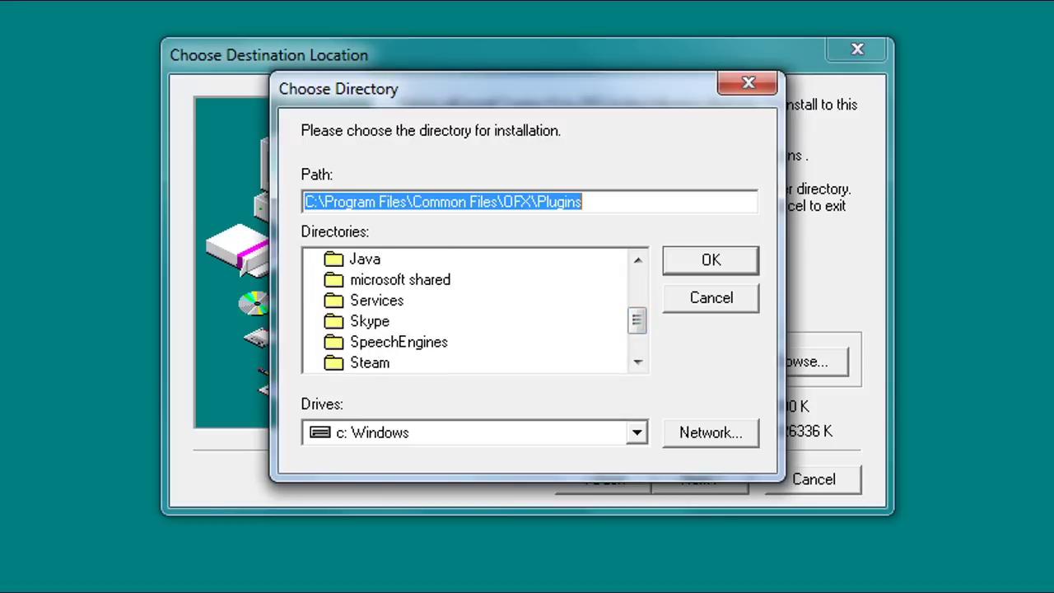
click(637, 361)
click(637, 362)
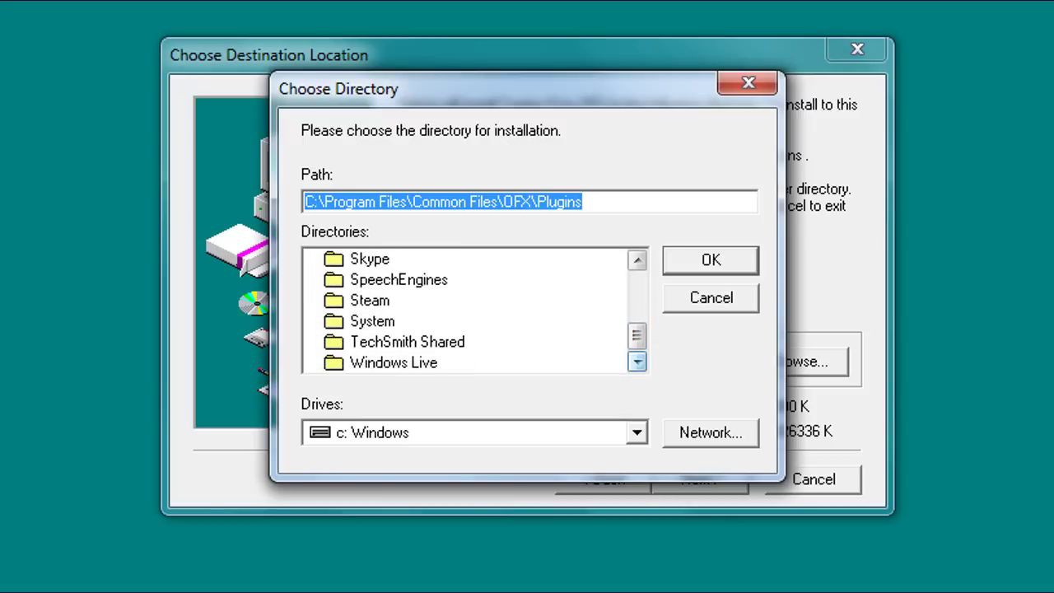
scroll(465, 310, up, 1)
scroll(465, 311, up, 1)
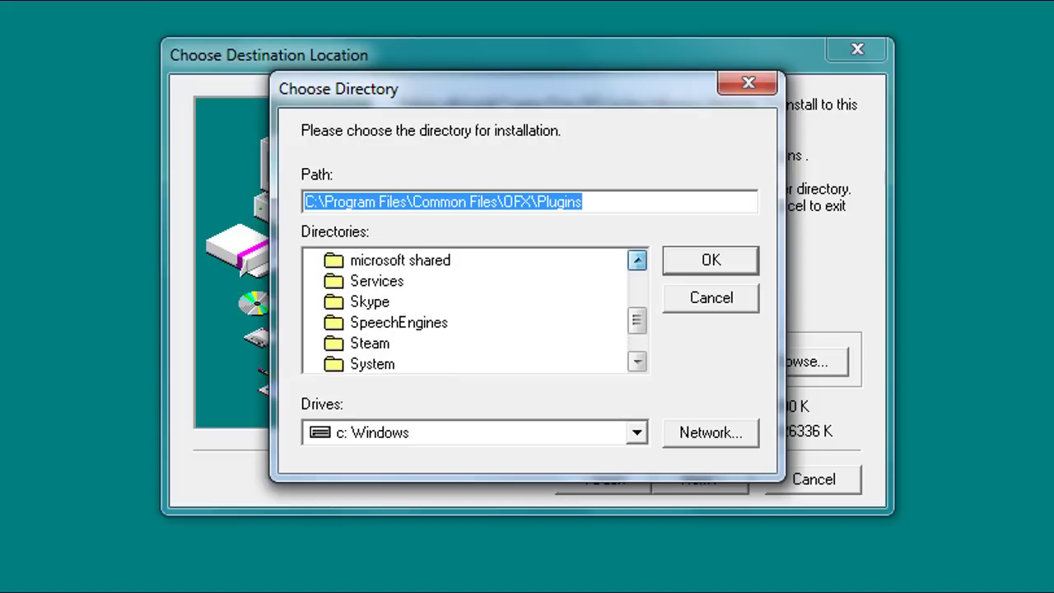
scroll(465, 310, up, 1)
scroll(465, 310, up, 1)
scroll(465, 311, down, 1)
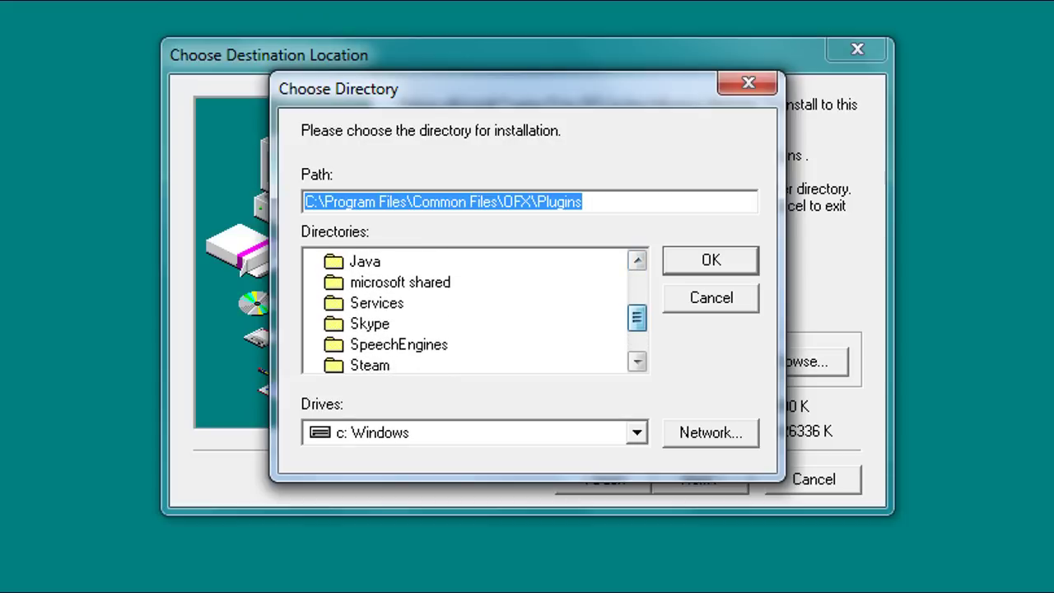
scroll(465, 311, down, 2)
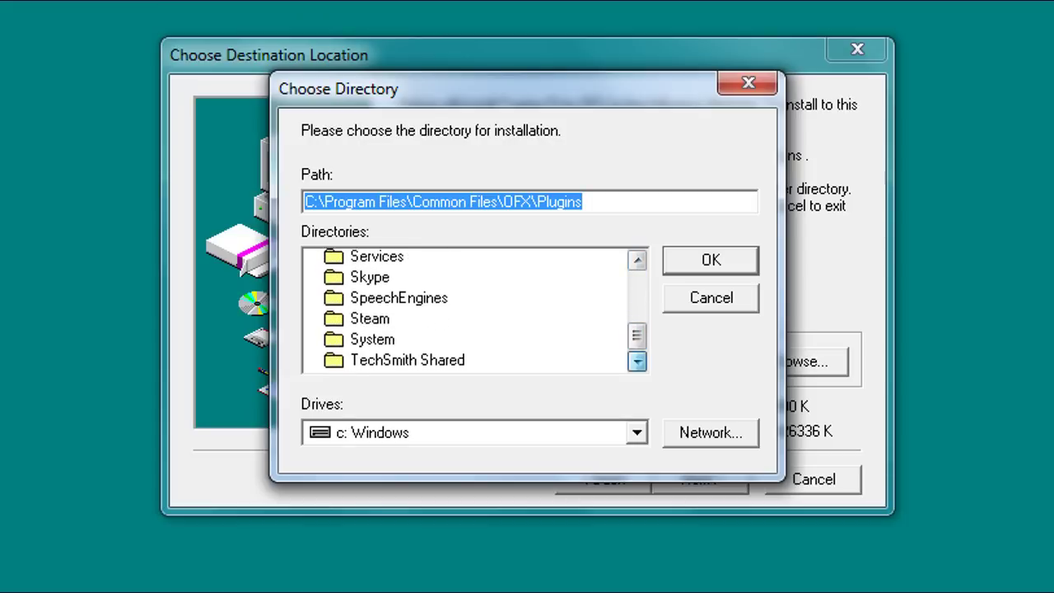
click(636, 361)
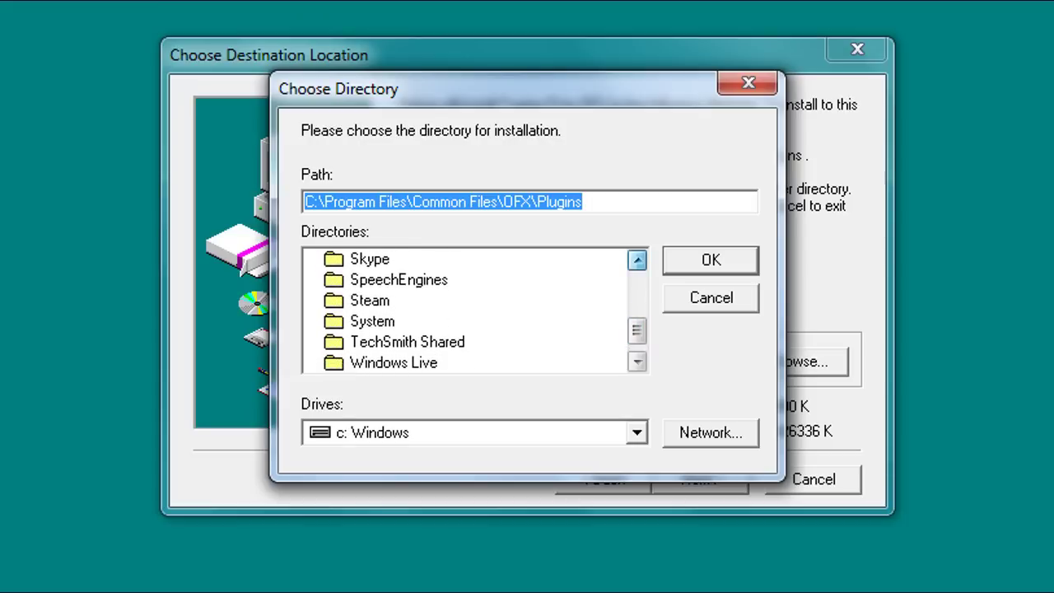
click(636, 259)
click(636, 259)
click(637, 260)
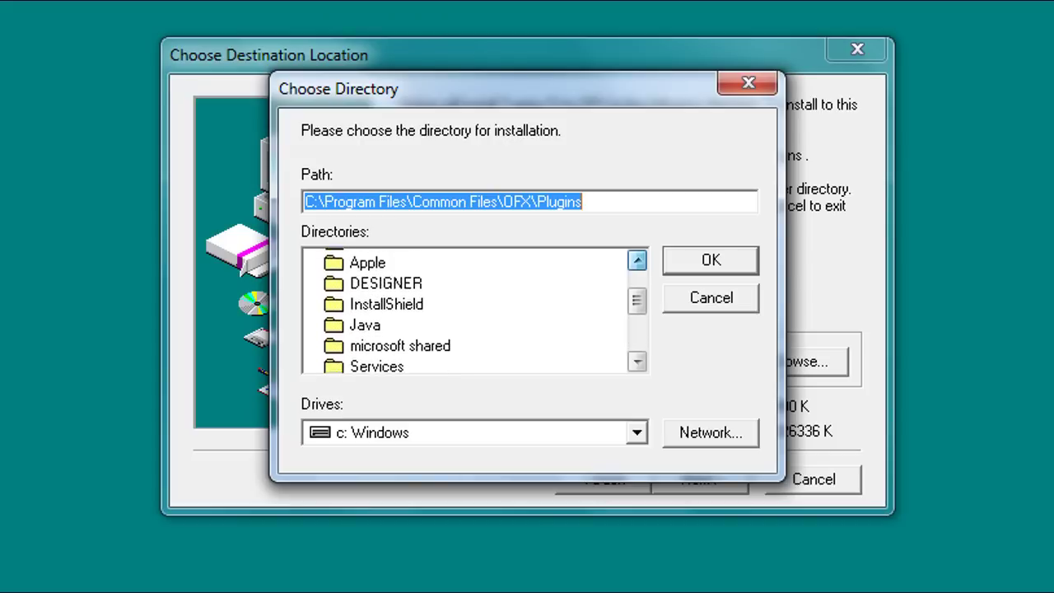
click(636, 260)
double_click(381, 279)
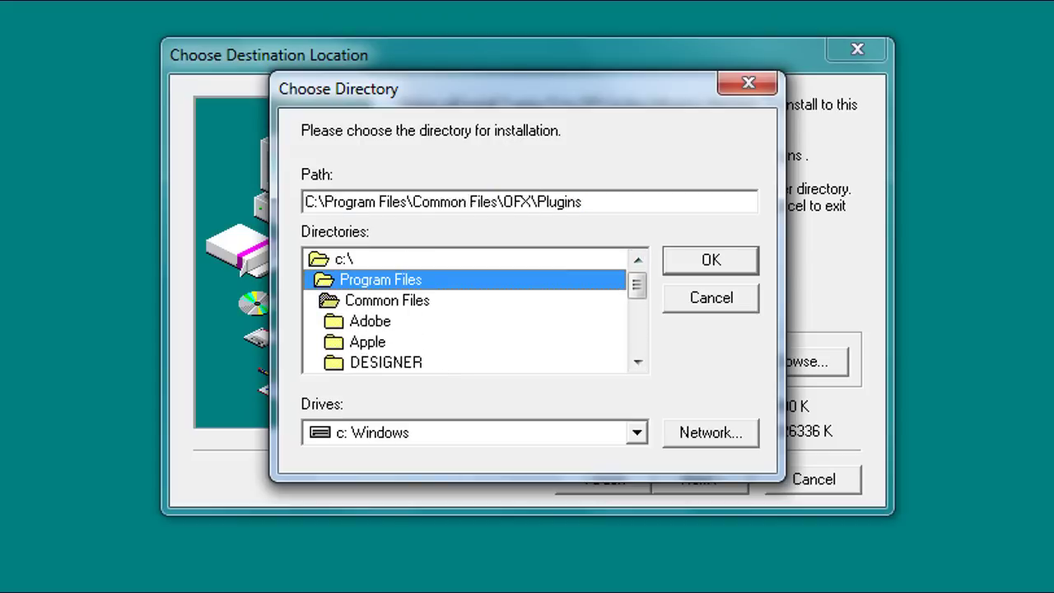
Set Sony\Vegas Pro 10.0\OFX Video Plug-Ins as the destination and start installing.
click(637, 361)
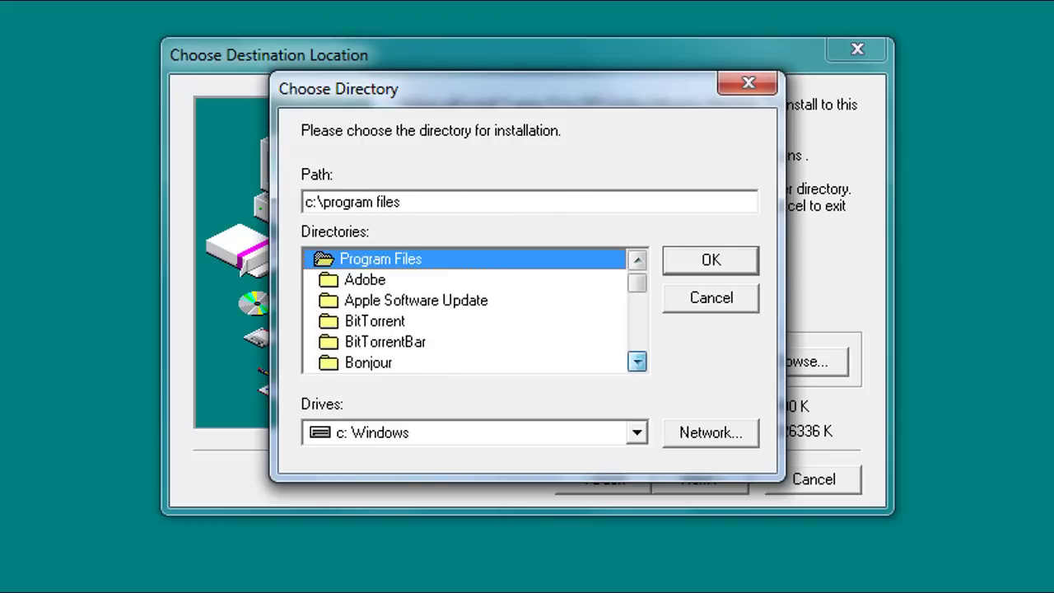
click(637, 361)
click(637, 362)
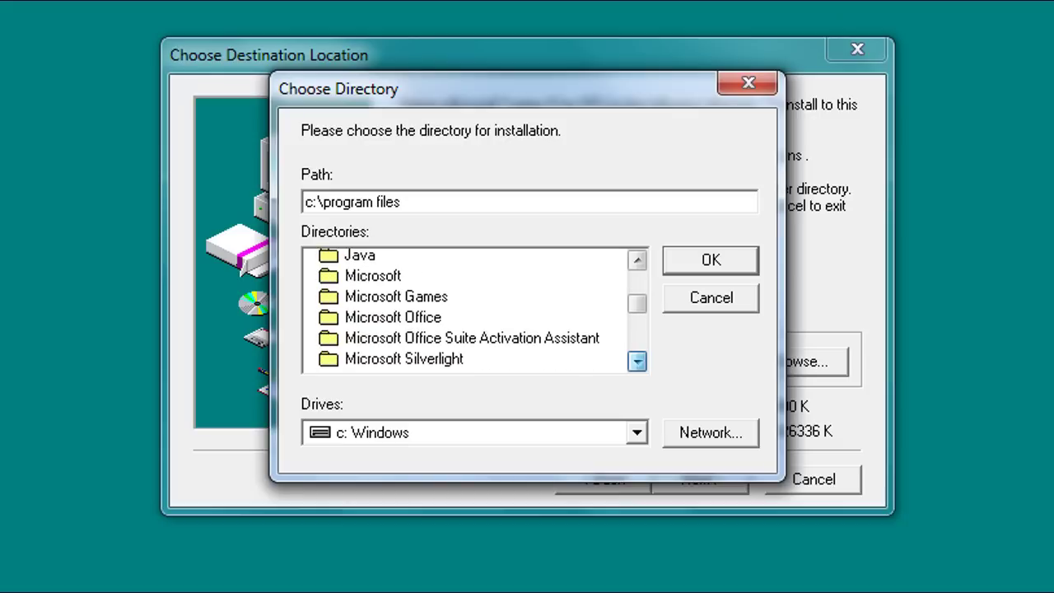
click(636, 361)
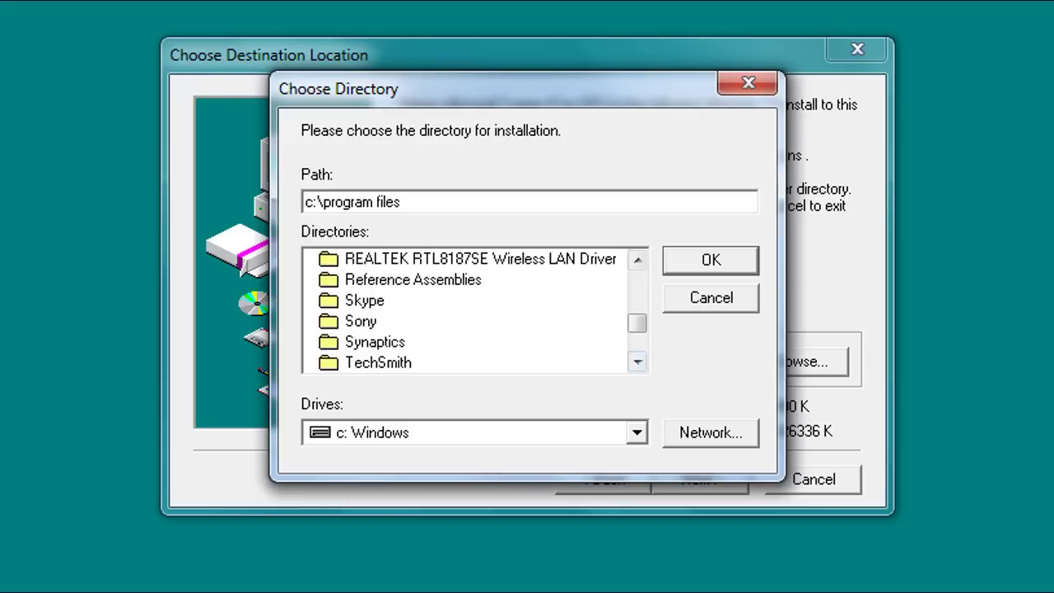
double_click(362, 321)
double_click(397, 341)
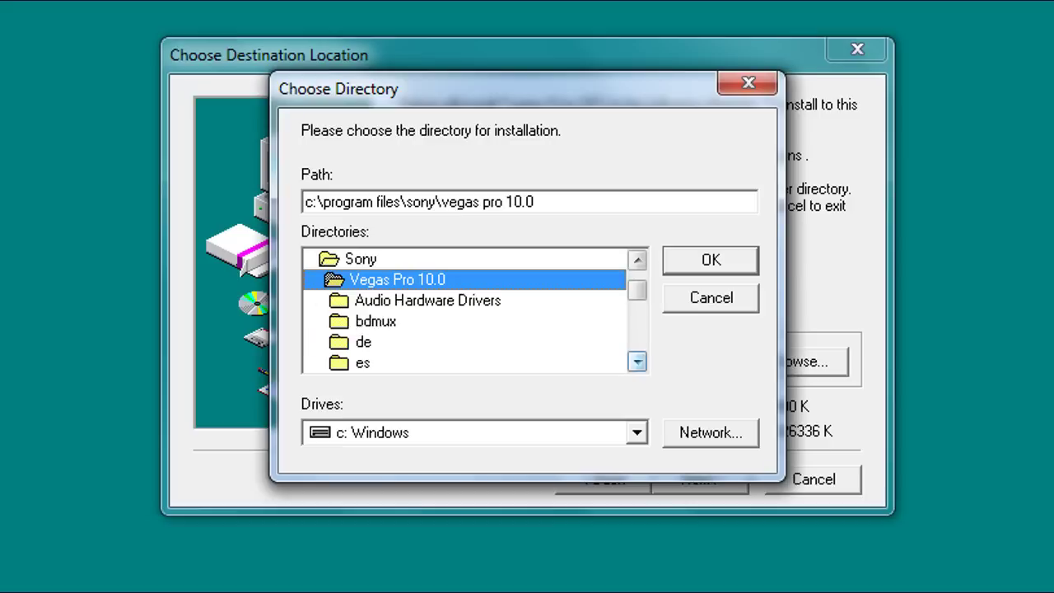
click(637, 361)
click(636, 361)
click(636, 361)
click(636, 362)
click(637, 361)
click(636, 362)
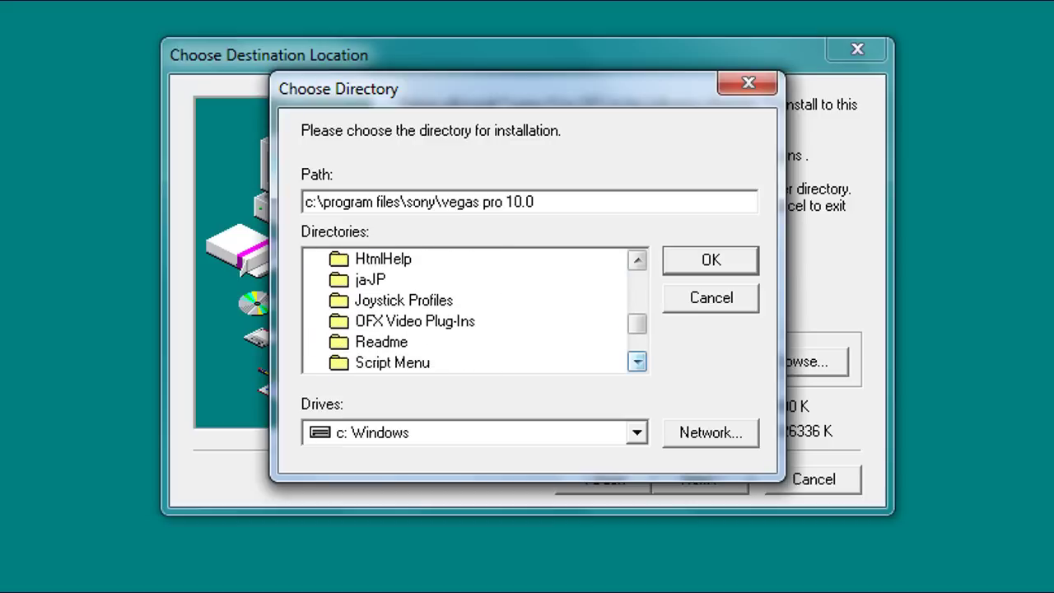
double_click(414, 320)
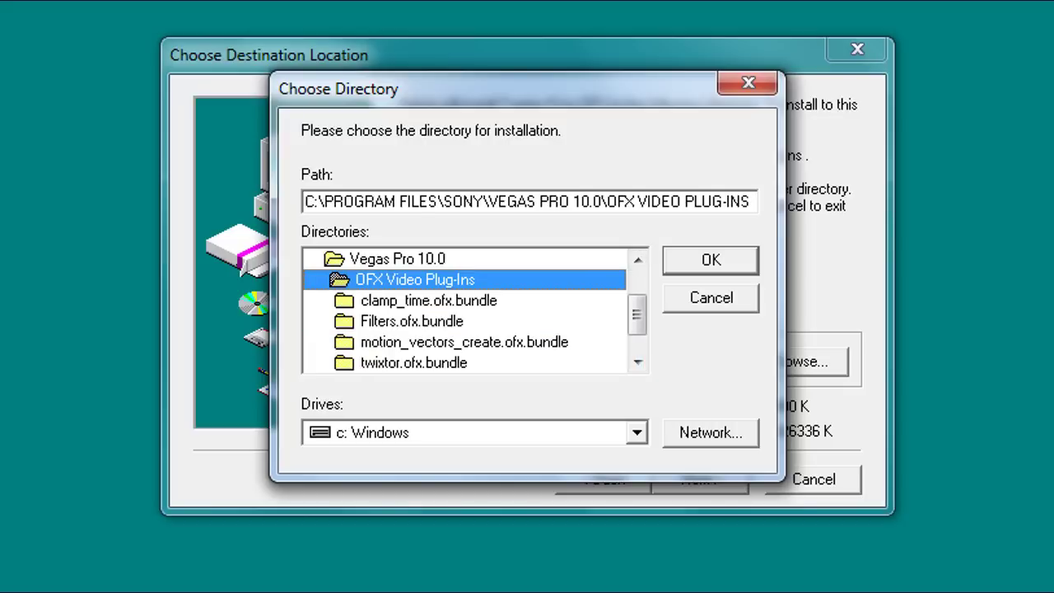
click(711, 261)
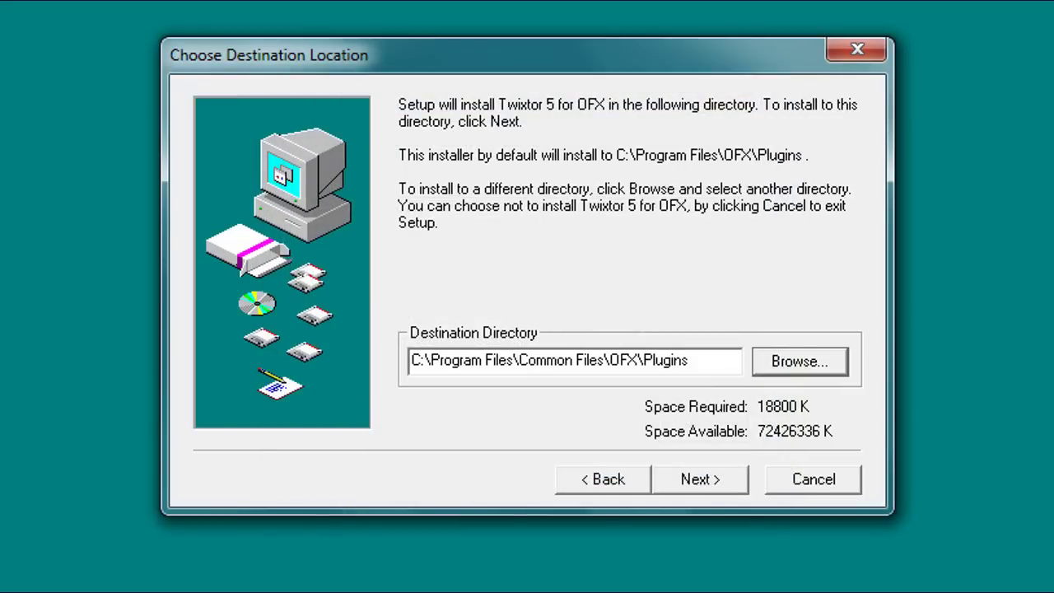
click(700, 479)
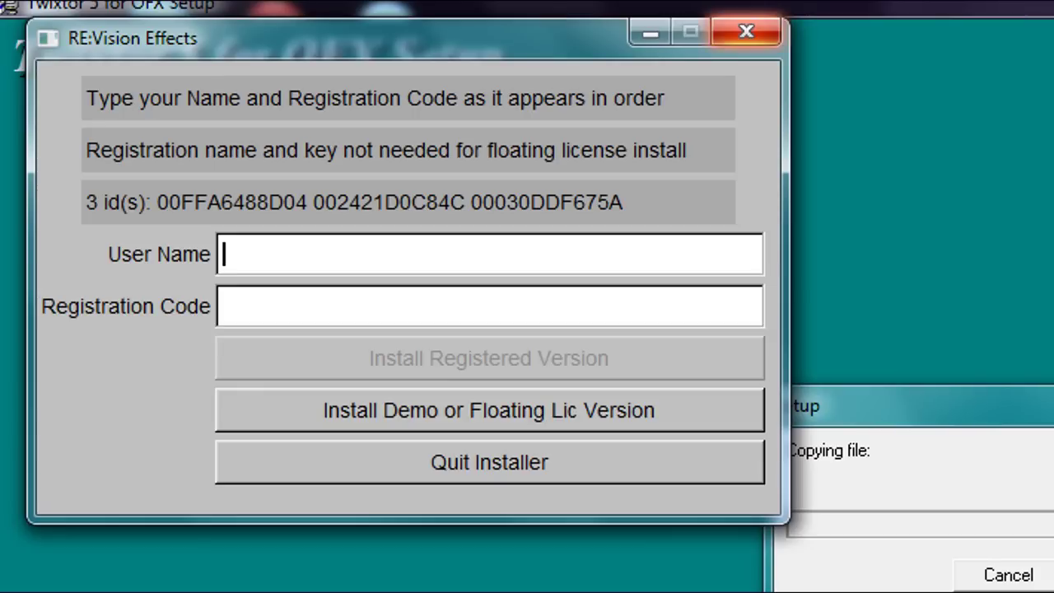
Close the RE:Vision Effects registration window and confirm quitting the installer.
click(745, 31)
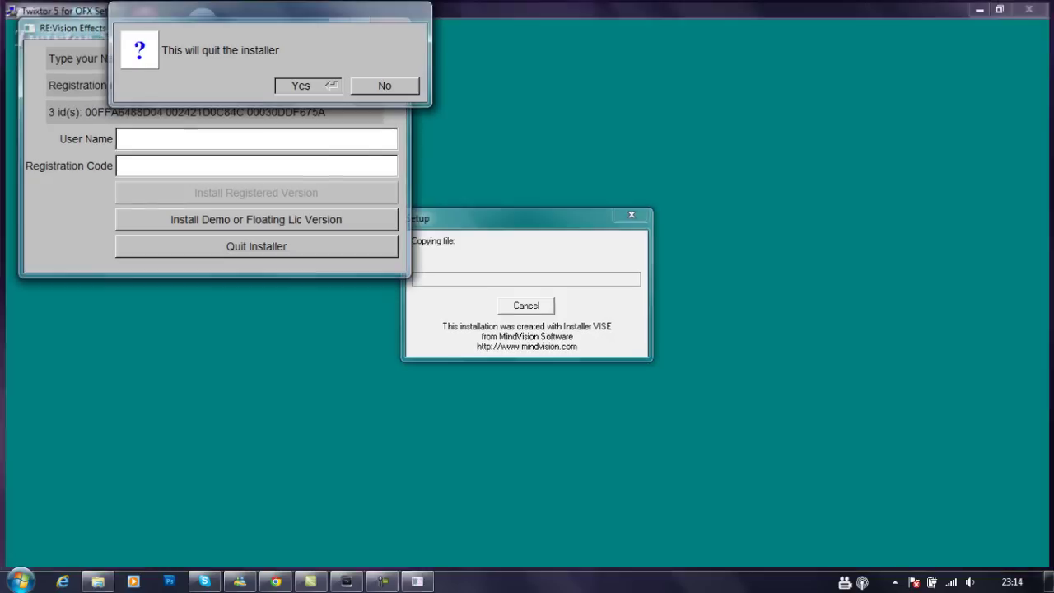
key(Return)
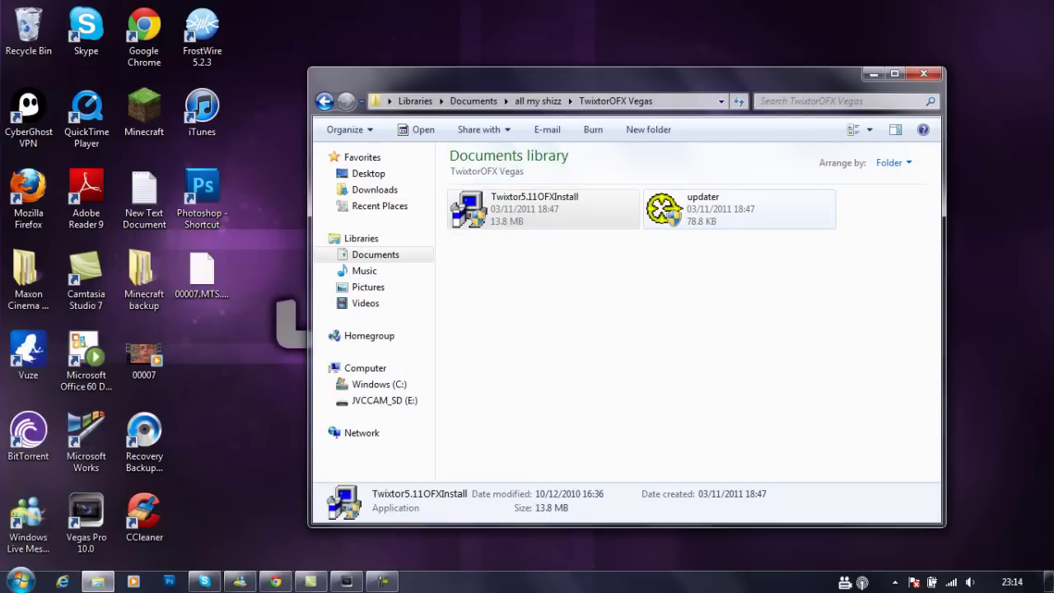
Run the updater, pass its welcome pages, and open the update-directory folder picker.
key(Right)
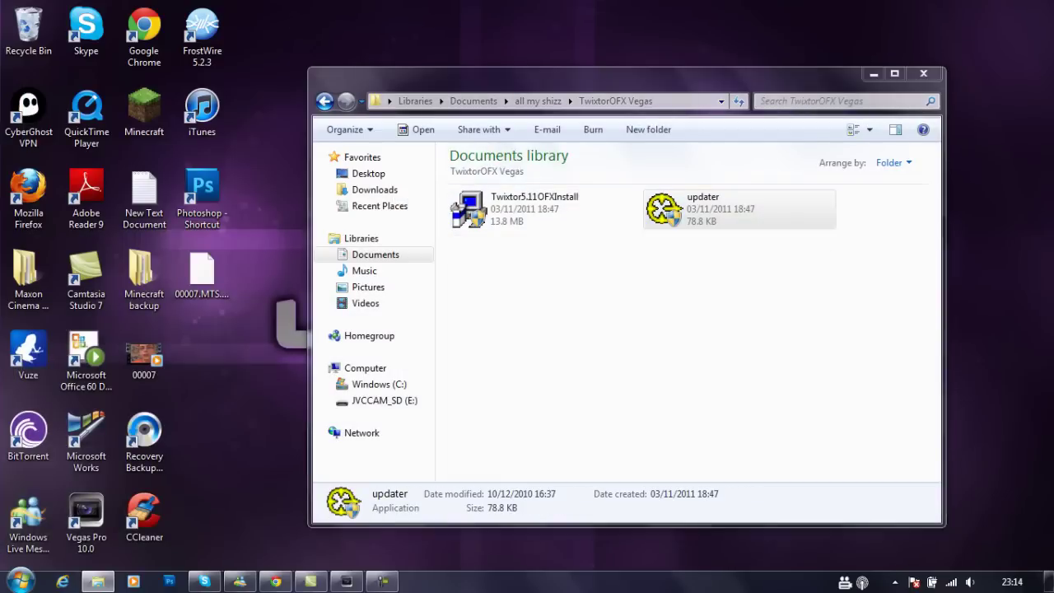
key(Return)
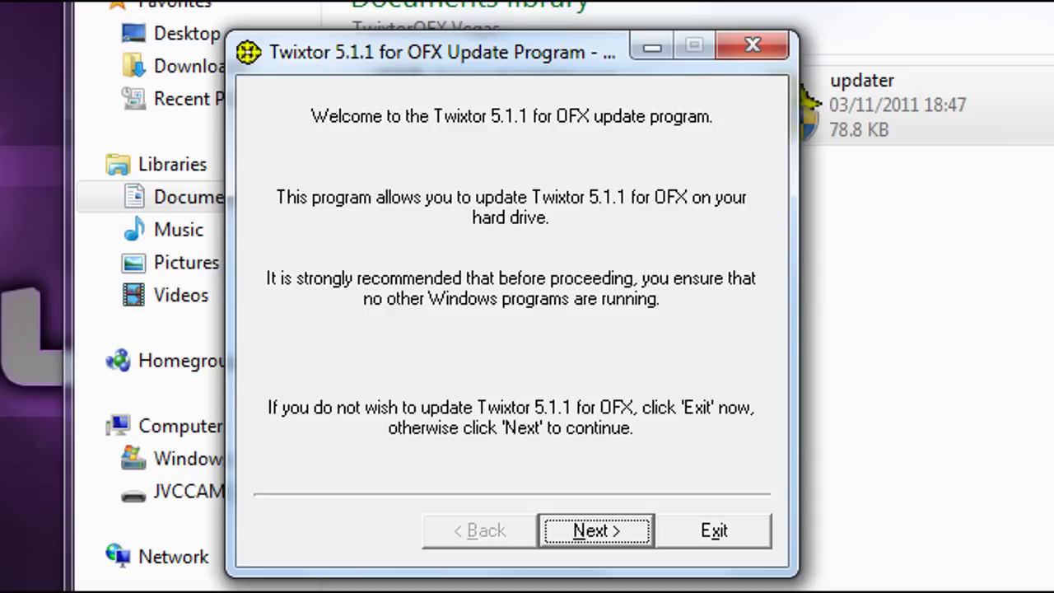
key(Return)
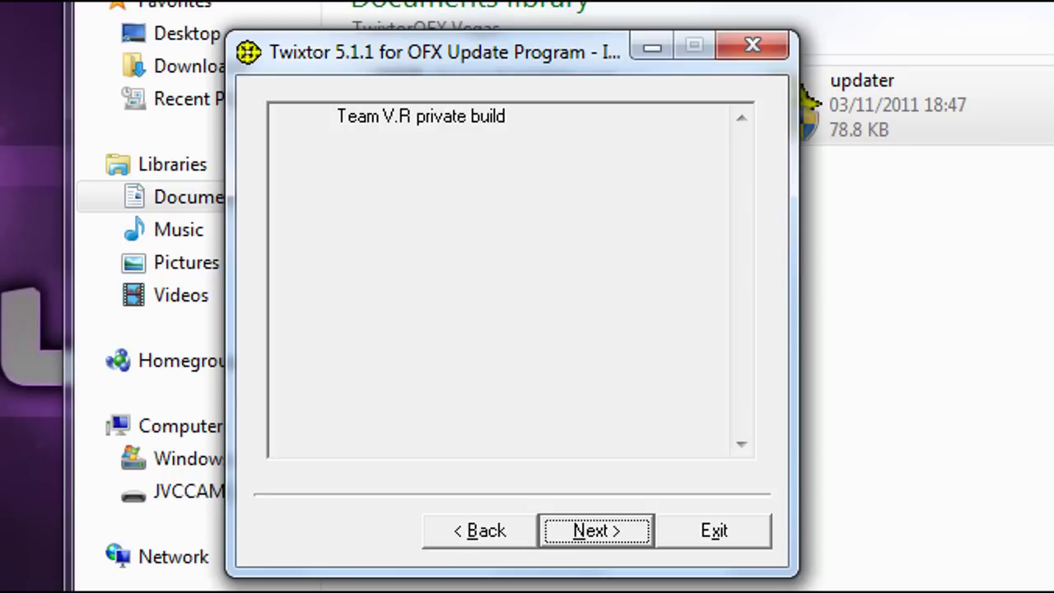
key(Return)
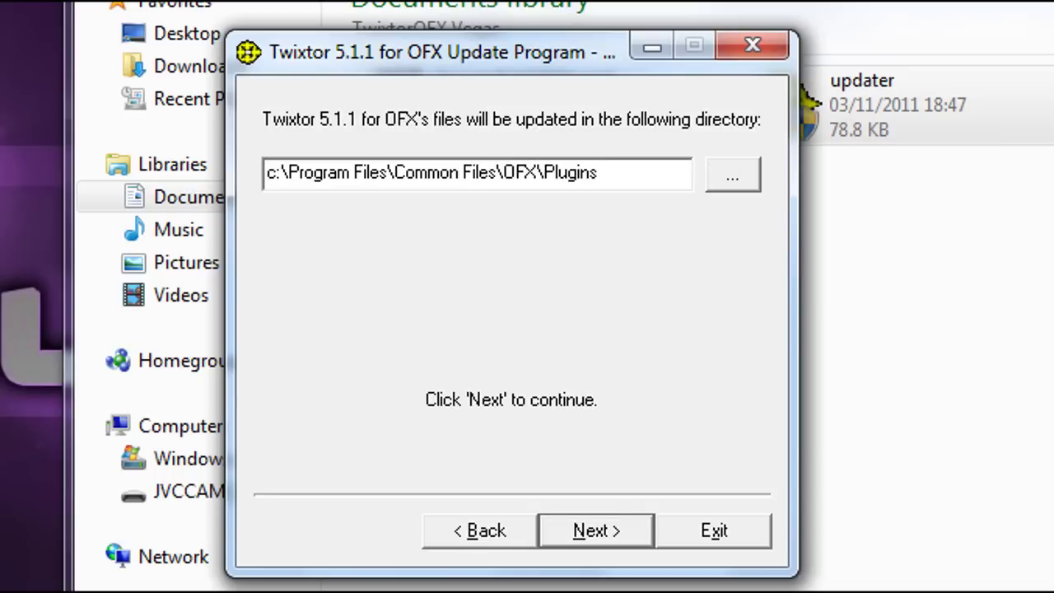
key(Tab)
key(Tab)
key(Tab)
key(space)
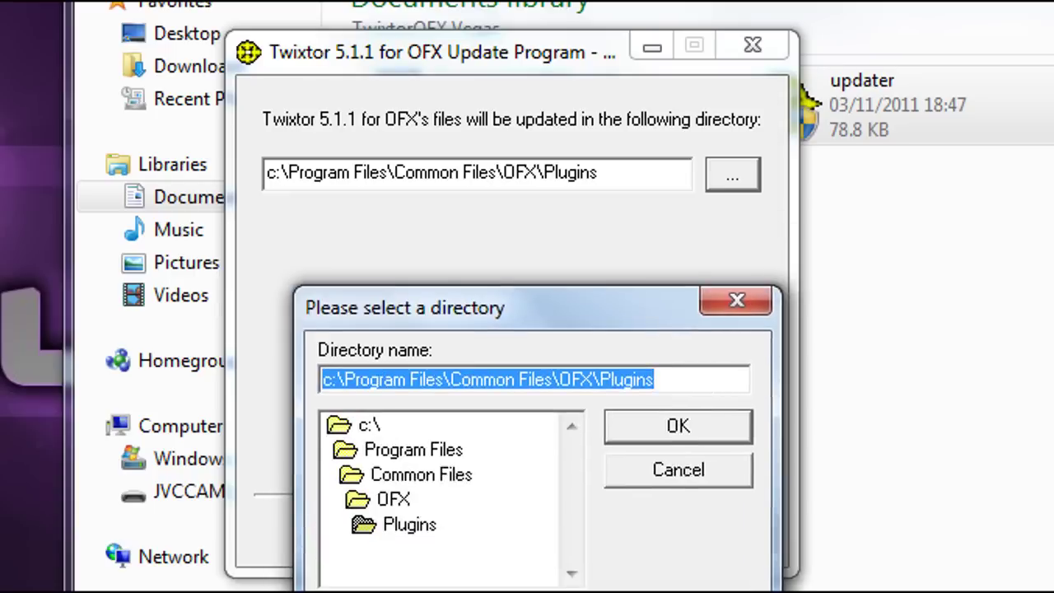
In the folder picker, browse to Program Files\Sony\Vegas Pro 10.0\OFX Video Plug-Ins.
drag(378, 120, 343, 118)
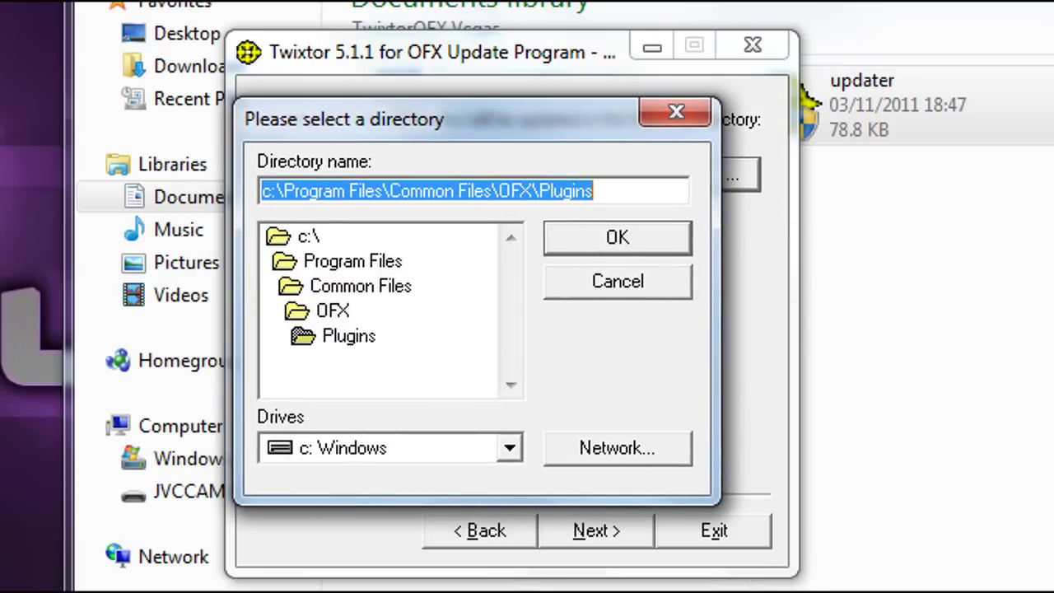
key(Tab)
key(Up)
key(Up)
key(Up)
key(Return)
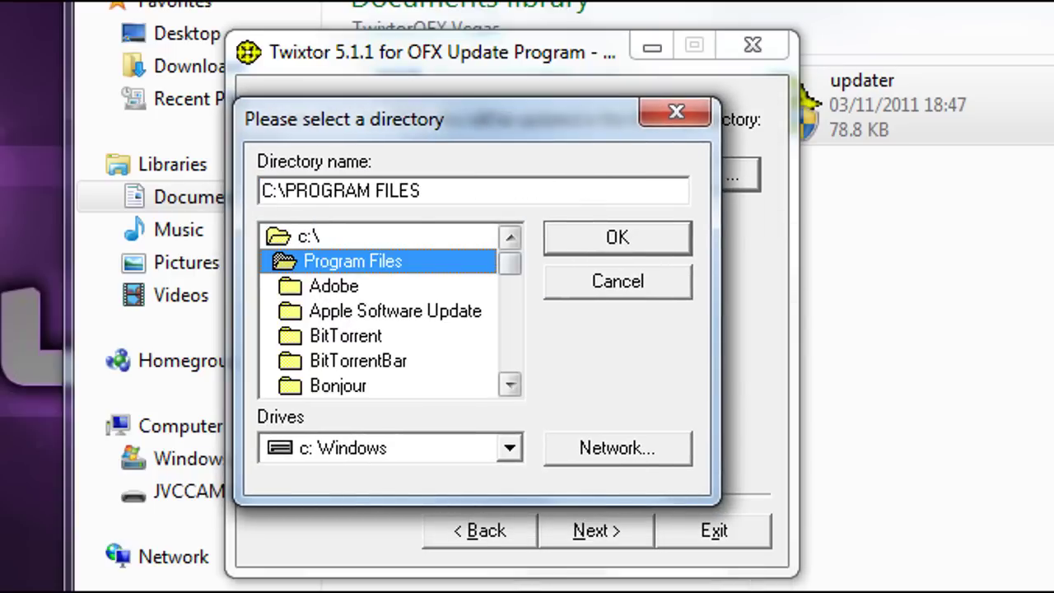
scroll(379, 310, down, 4)
scroll(379, 310, down, 4)
scroll(379, 311, down, 1)
scroll(379, 310, up, 1)
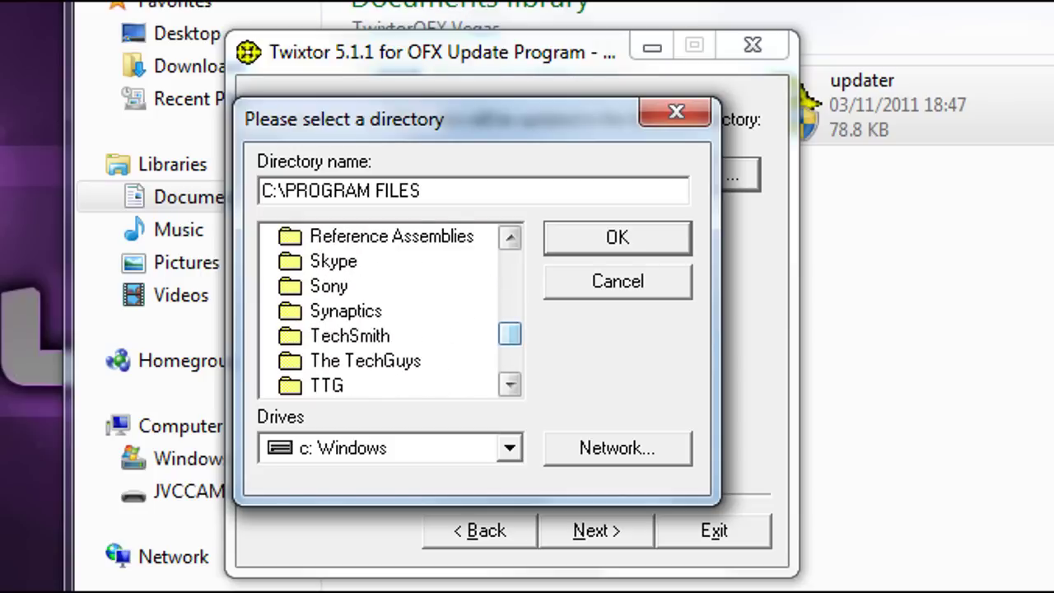
double_click(329, 286)
key(Down)
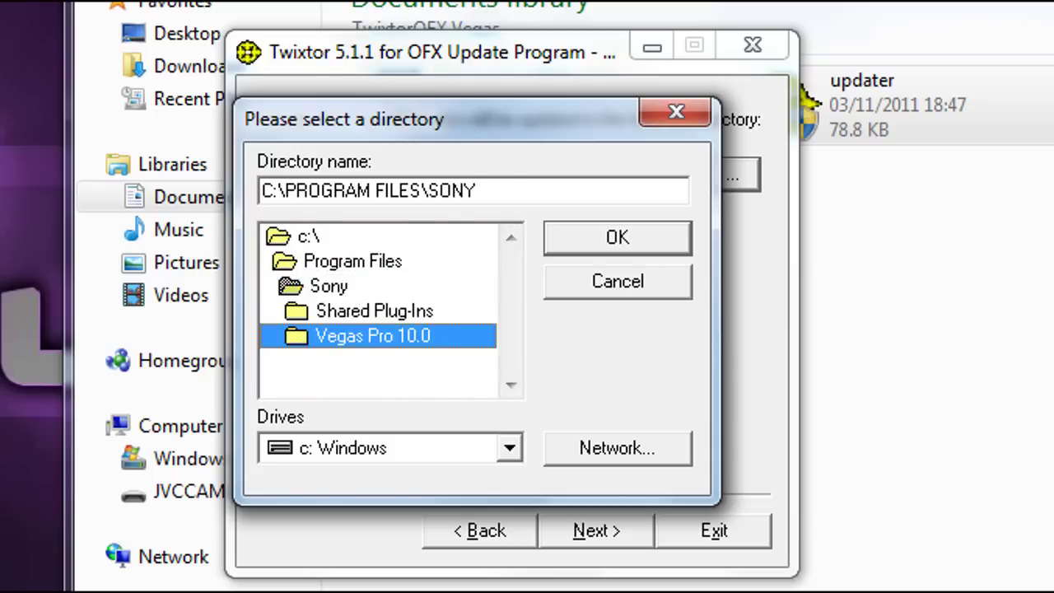
key(Return)
scroll(390, 311, down, 2)
scroll(390, 311, down, 3)
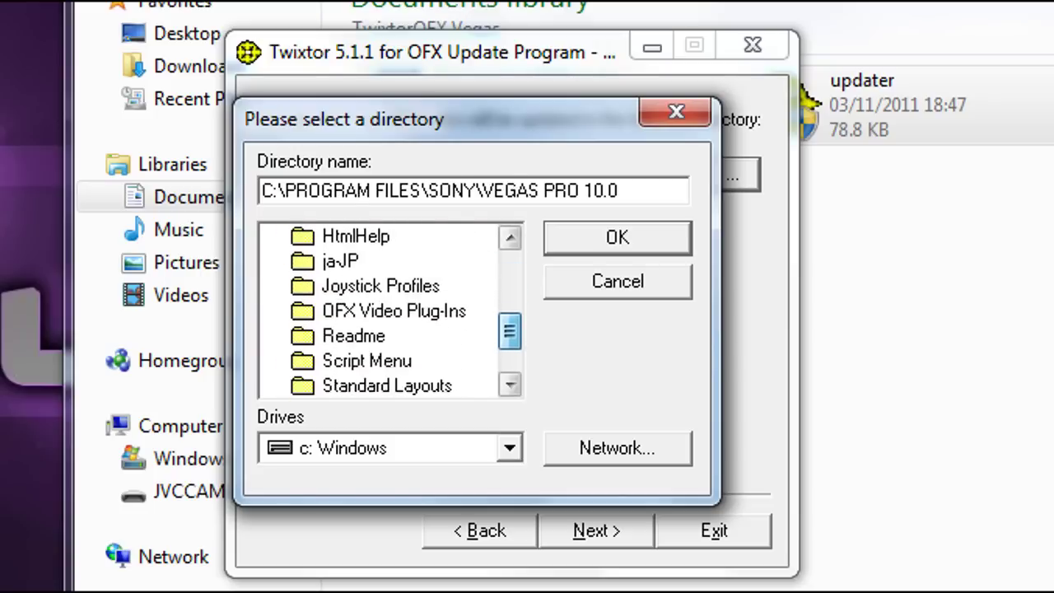
scroll(390, 311, up, 1)
click(394, 336)
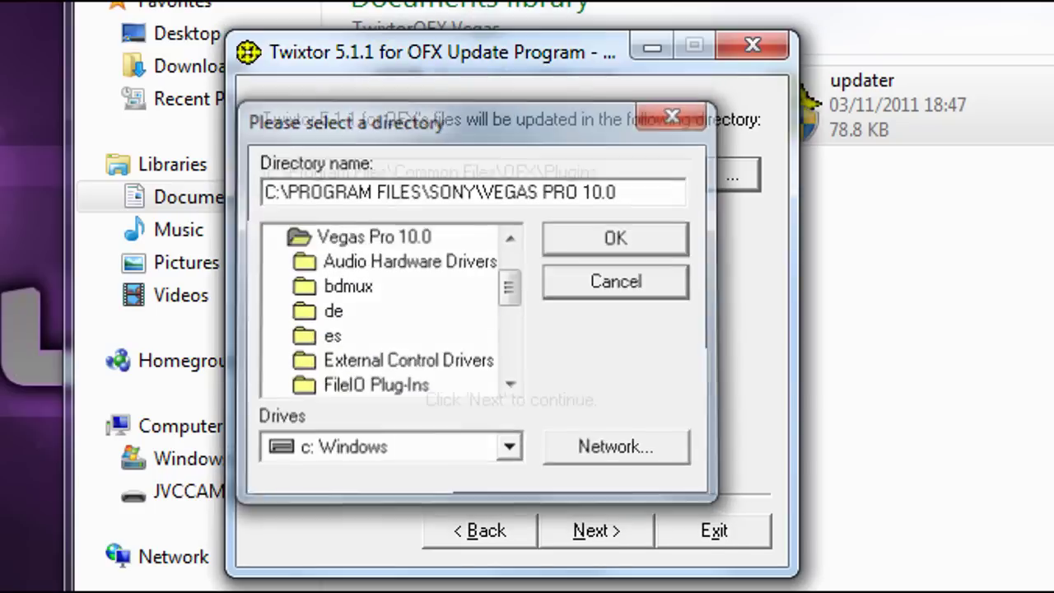
Close the picker and run the update check twice, dismissing the no-files-to-update message.
key(Escape)
key(Return)
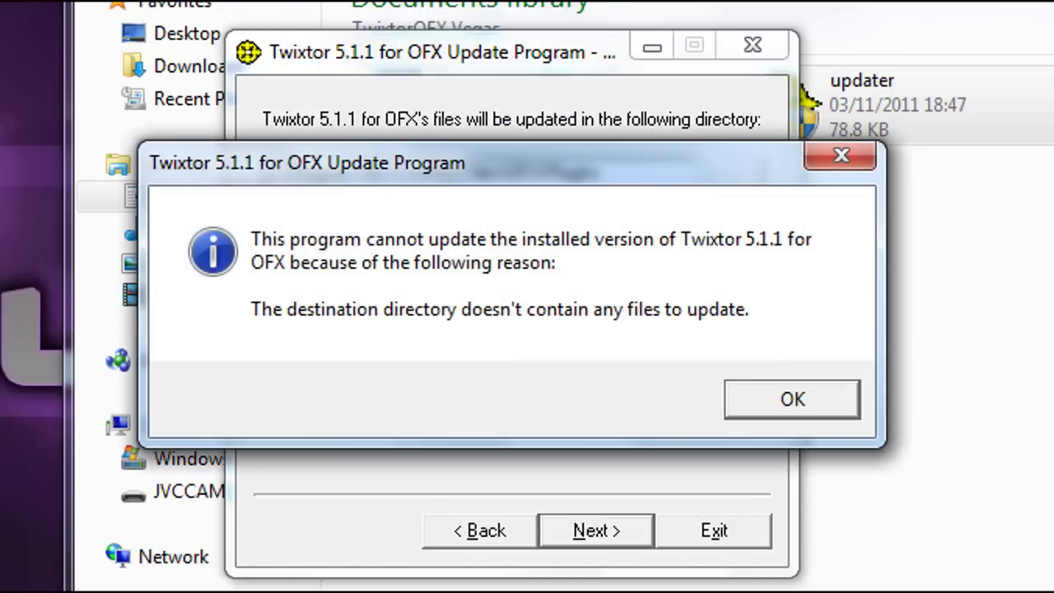
key(Return)
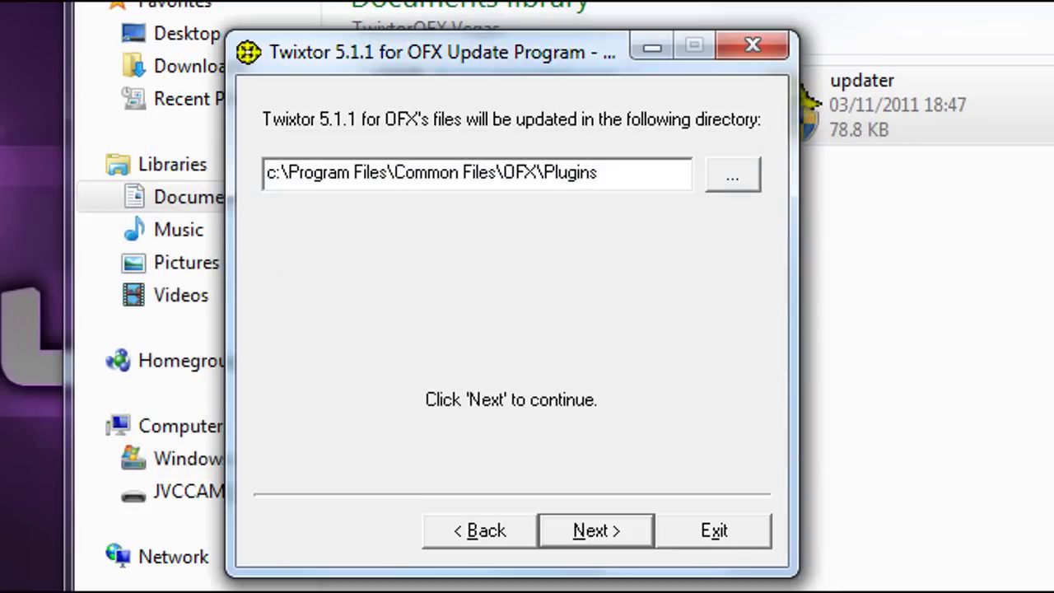
key(Return)
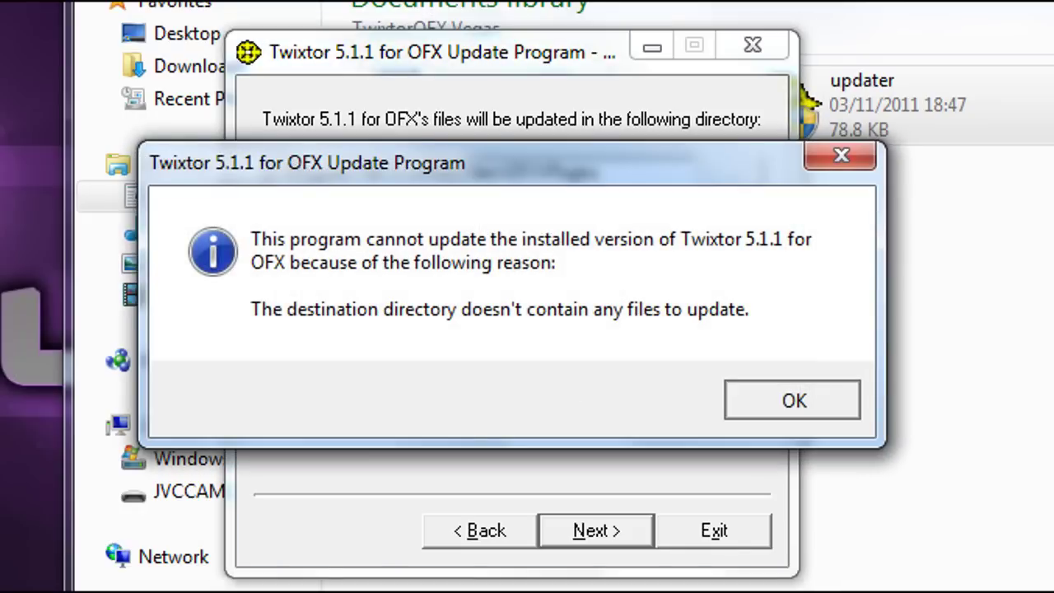
key(Return)
Set Program Files\Sony\Vegas Pro 10.0\OFX Video Plug-Ins as the update directory.
key(shift+Tab)
key(shift+Tab)
key(space)
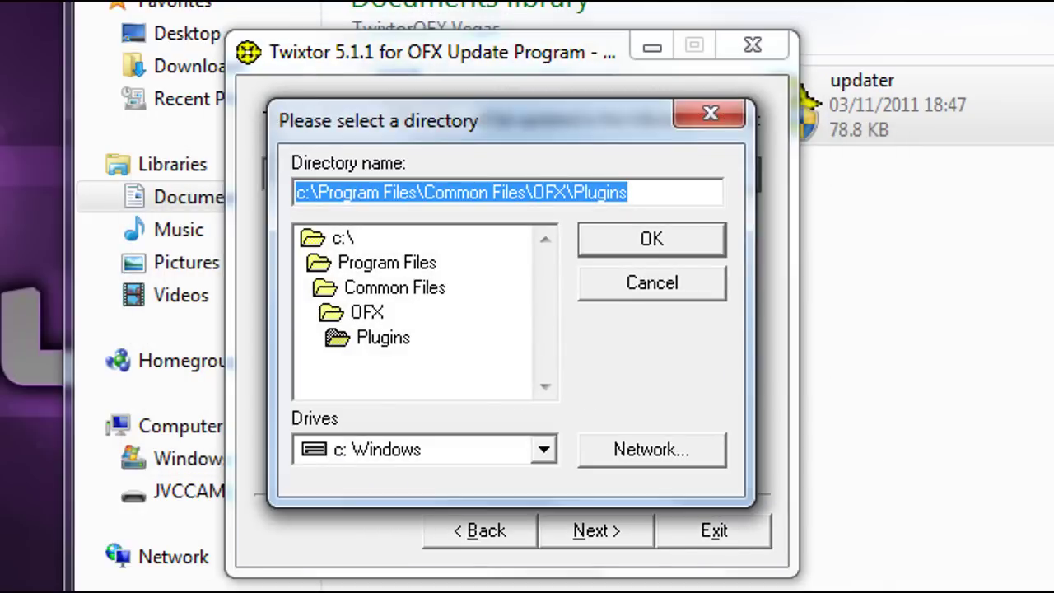
key(Tab)
key(Up)
key(Up)
key(Up)
key(Return)
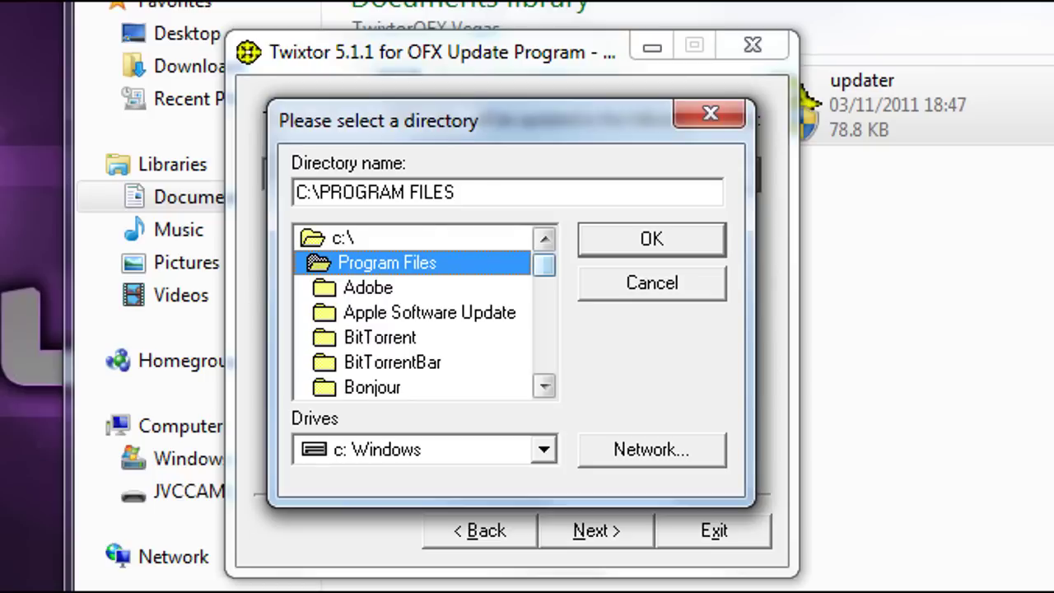
scroll(411, 313, down, 5)
scroll(412, 313, down, 1)
scroll(411, 313, down, 2)
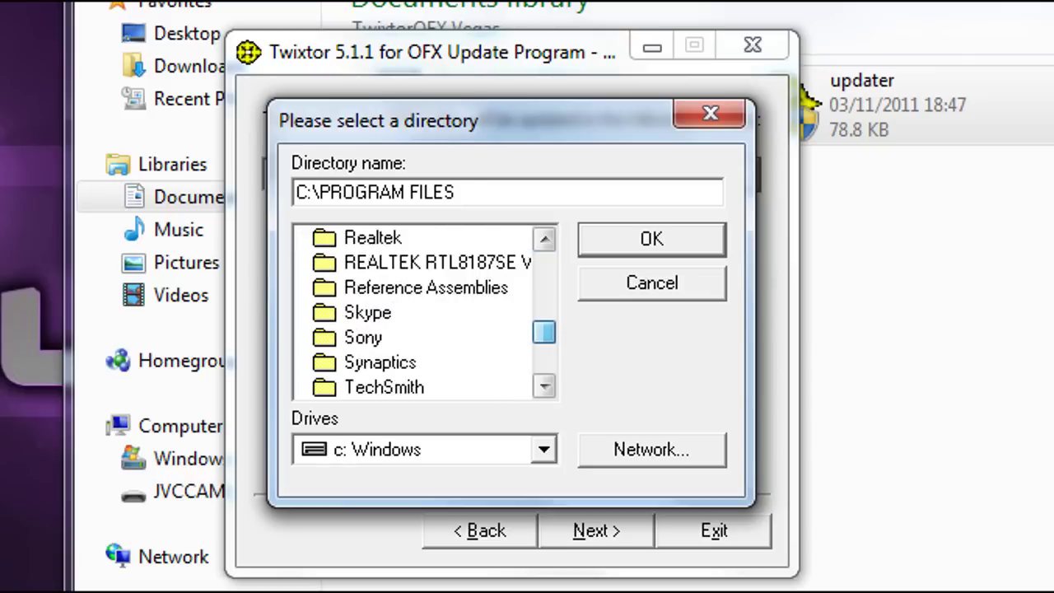
scroll(411, 313, down, 1)
double_click(363, 262)
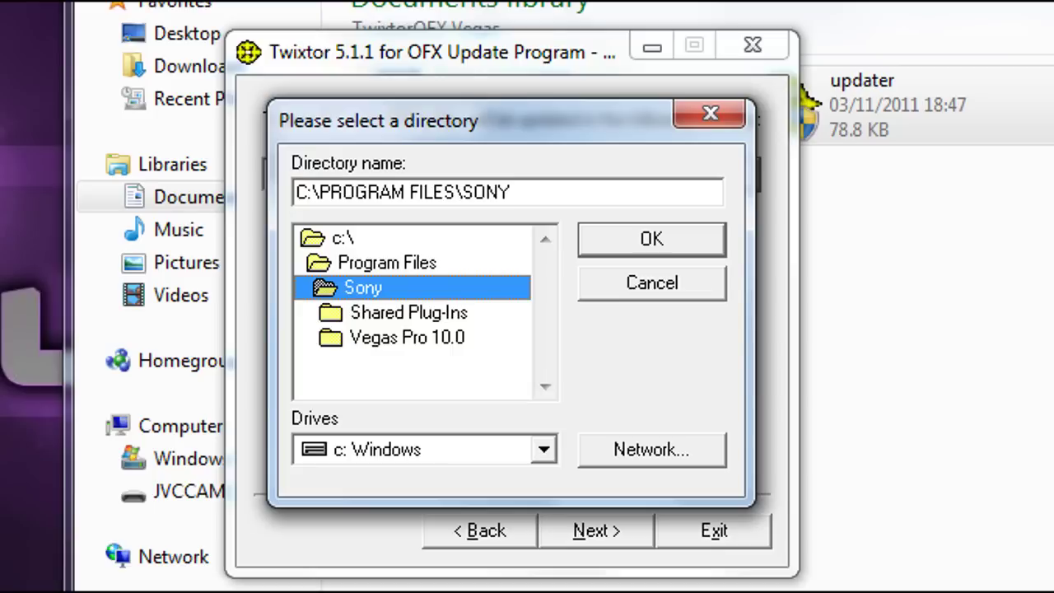
double_click(406, 337)
scroll(412, 313, down, 2)
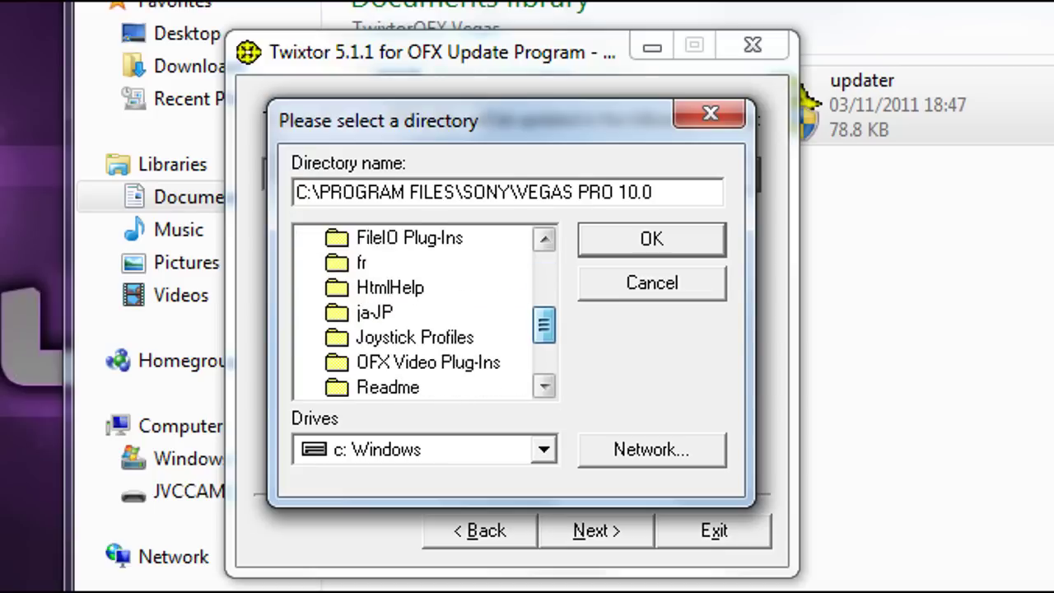
scroll(412, 313, down, 1)
double_click(411, 344)
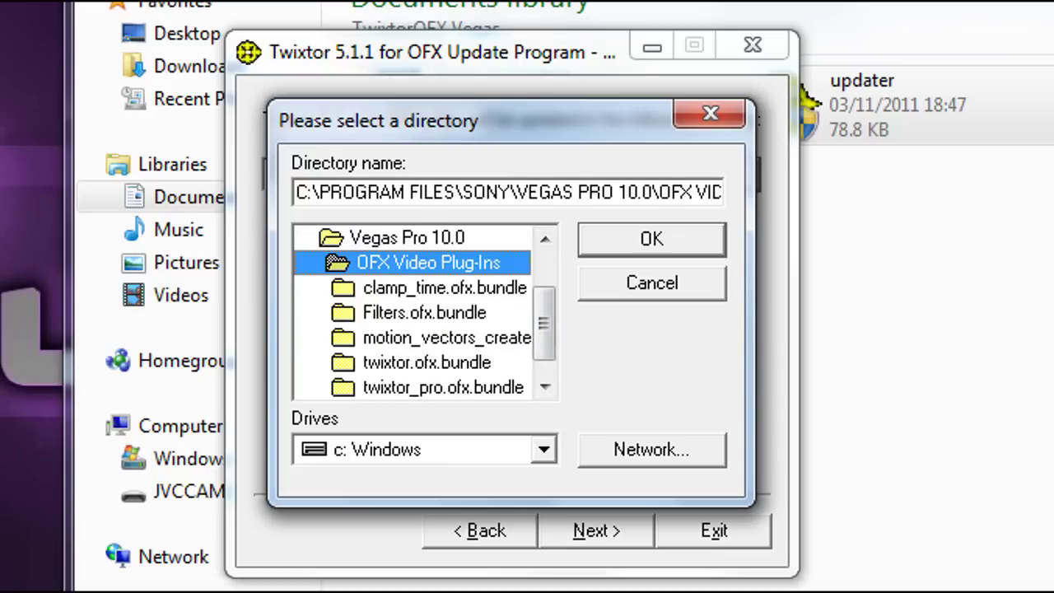
key(Return)
key(Return)
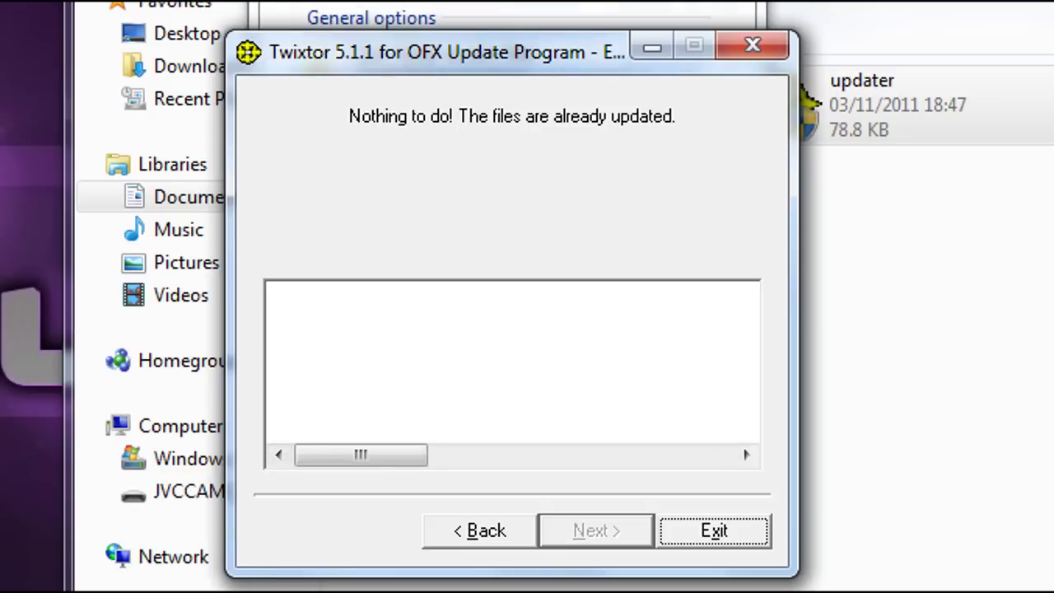
Exit the updater once files are reported updated, dismiss AutoPlay, and close the folder window.
key(Return)
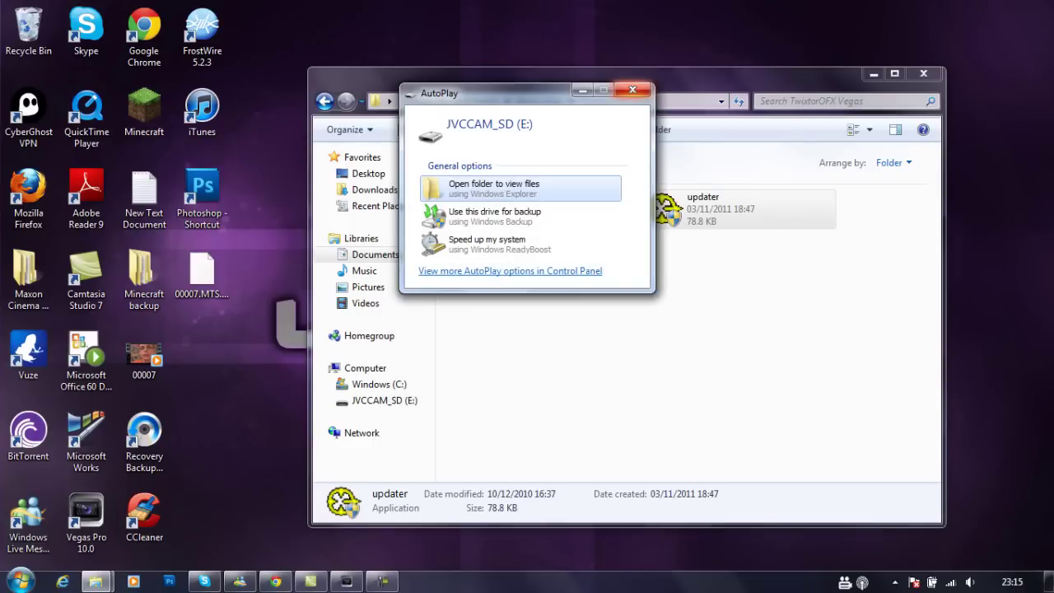
click(632, 89)
key(alt+F4)
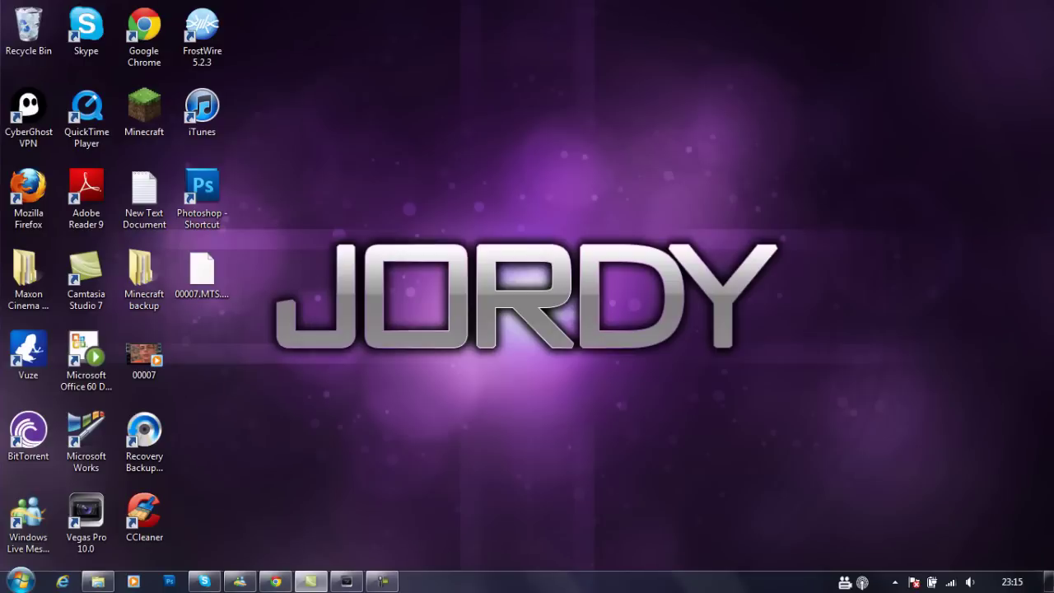